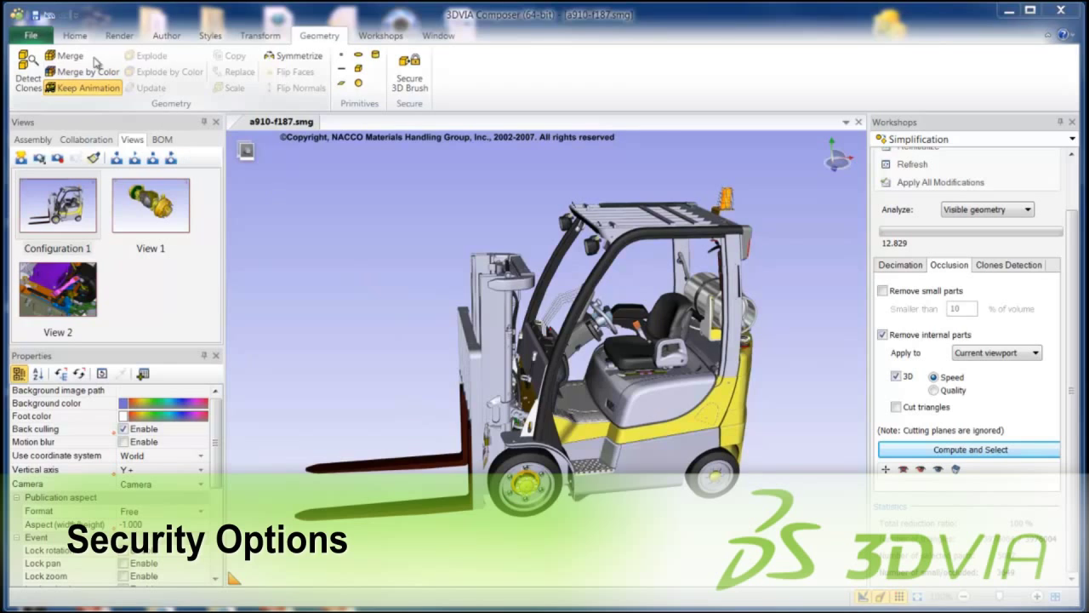
Save the forklift as a910-f187.smg with no password and accuracy reduced to 0.1 mm.
left_click(34, 39)
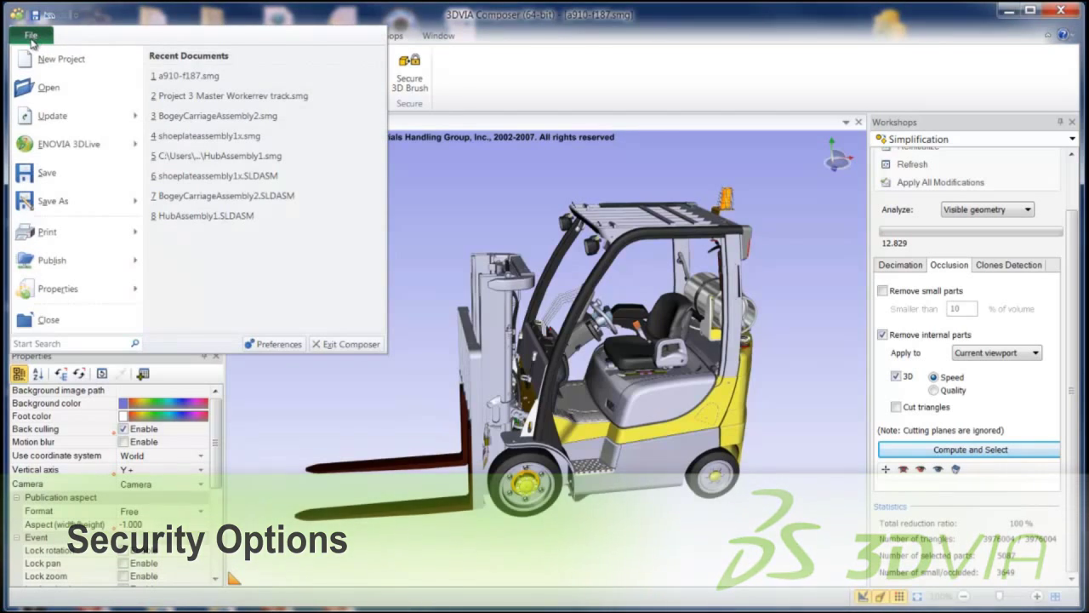
left_click(36, 203)
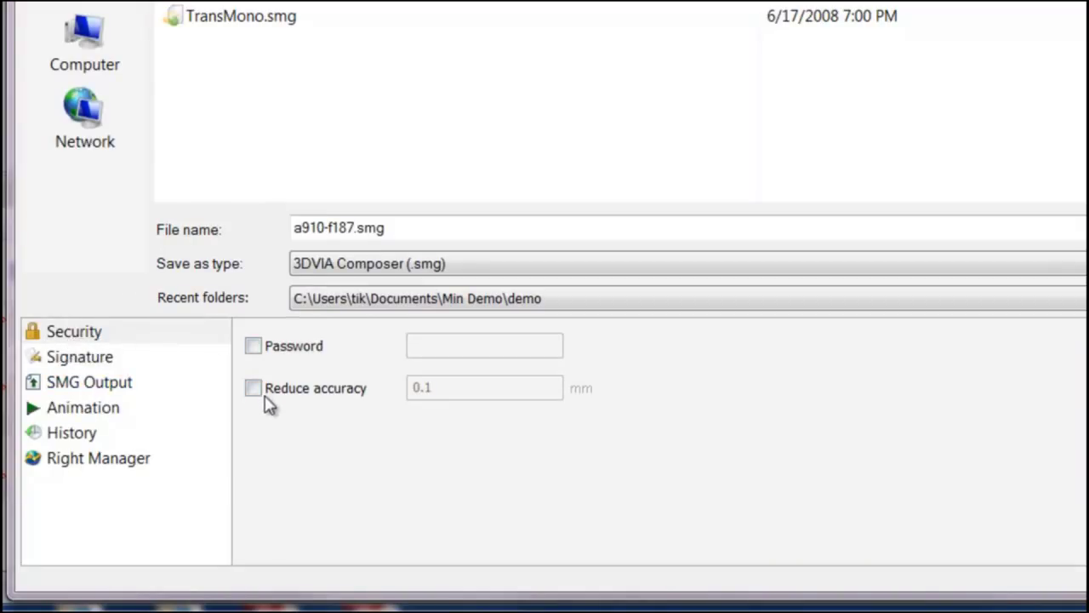
left_click(253, 345)
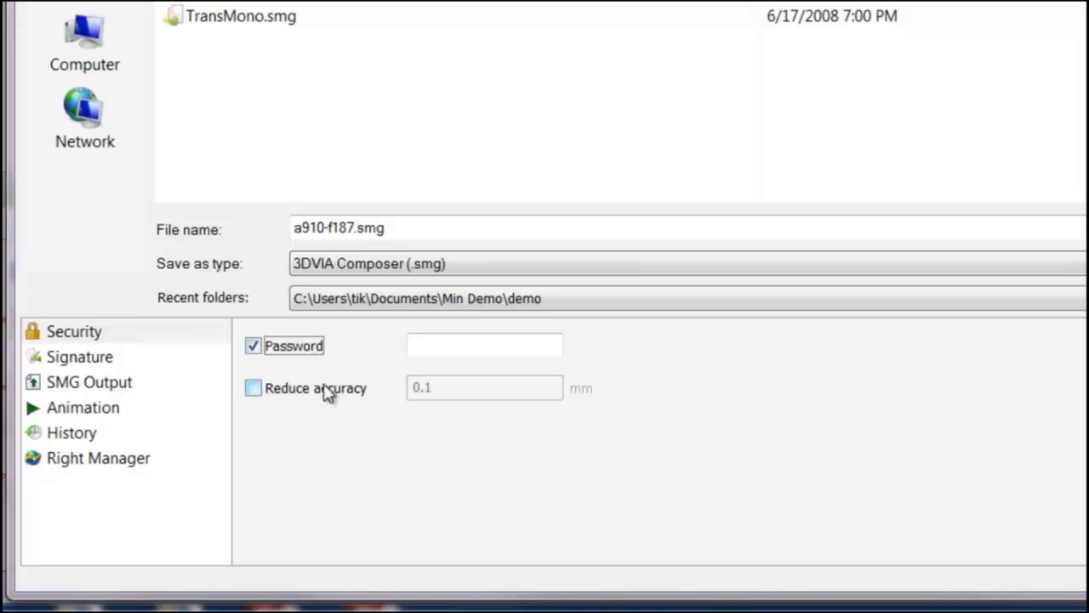
left_click(466, 347)
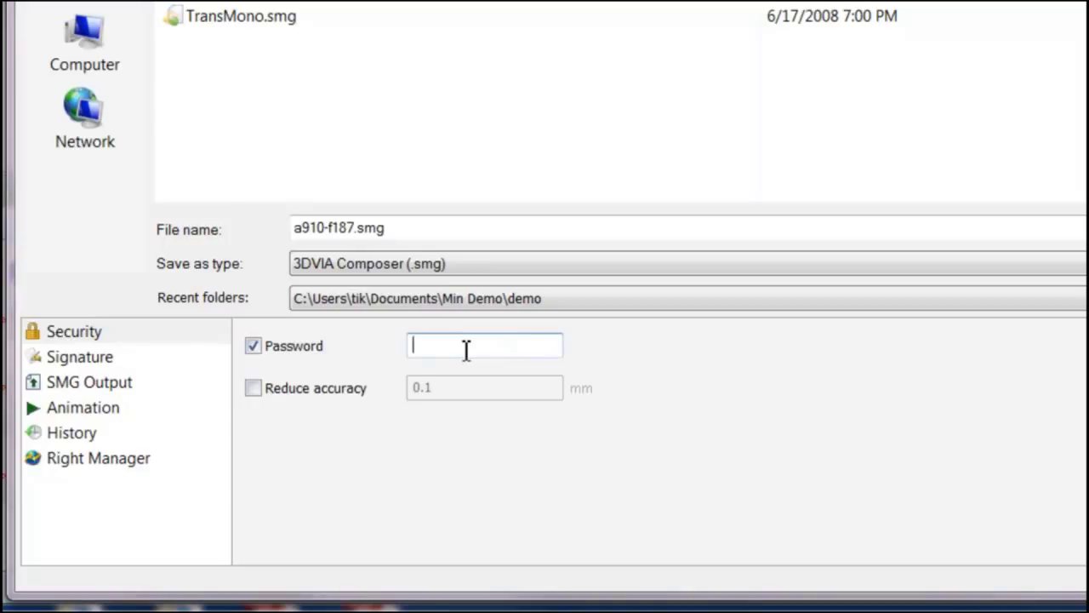
left_click(255, 347)
left_click(253, 388)
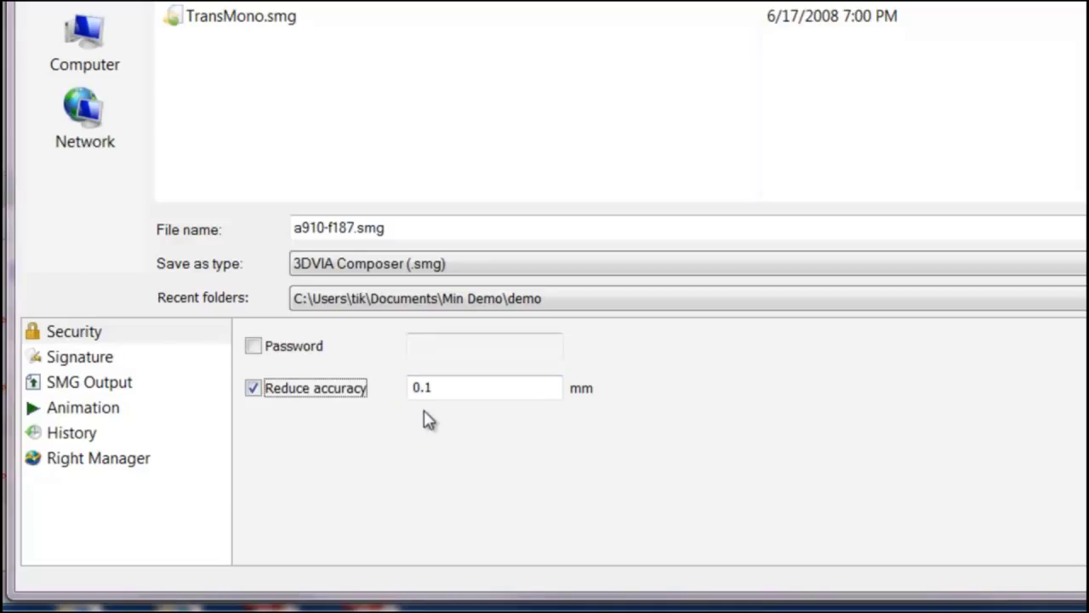
left_click(82, 359)
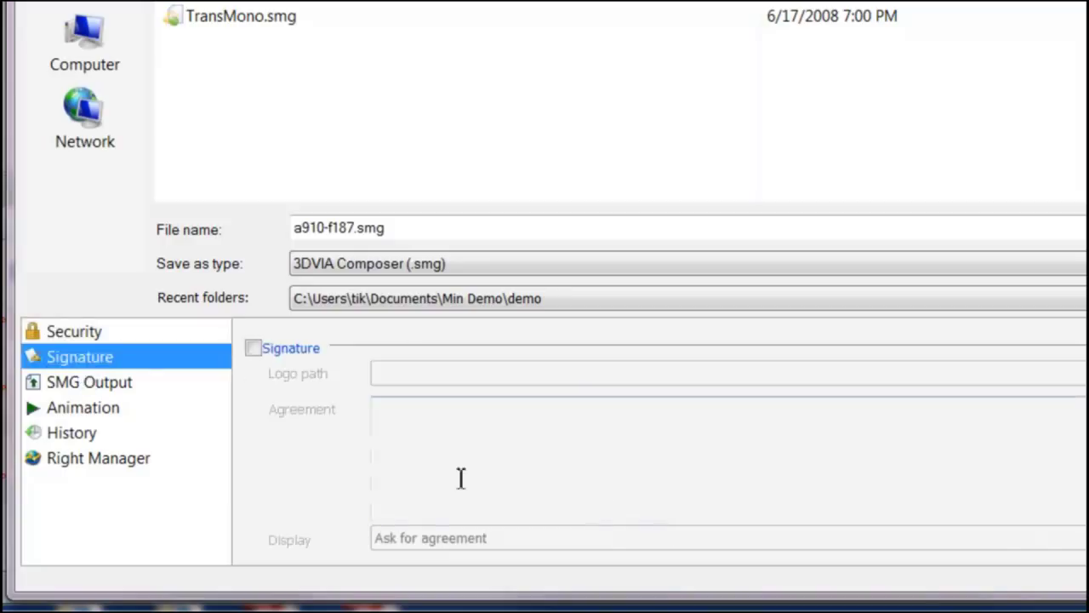
Turn on the file signature and start entering its agreement text.
left_click(254, 349)
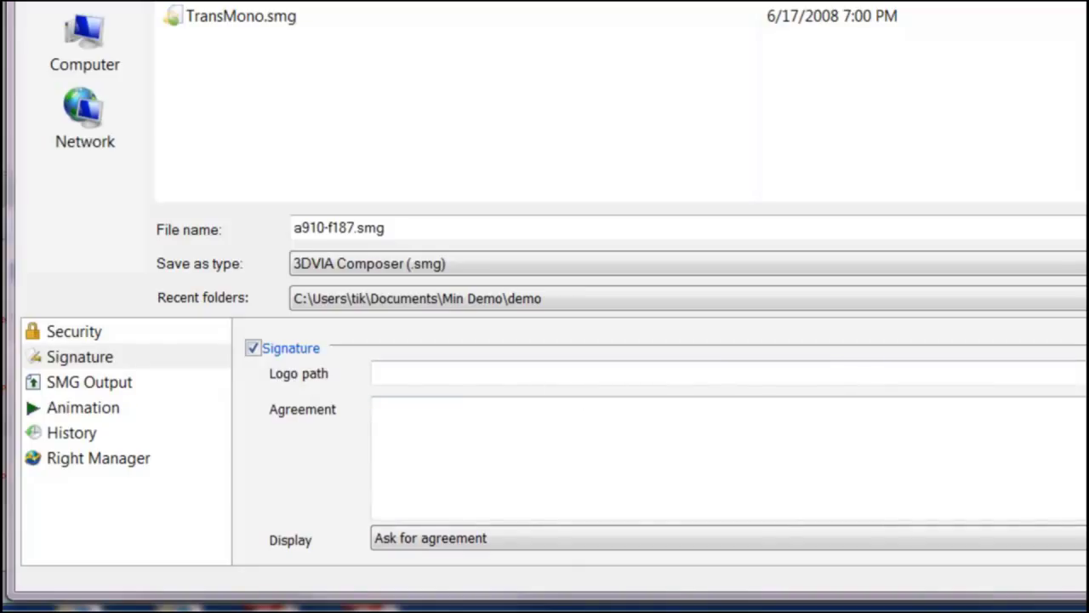
left_click(426, 430)
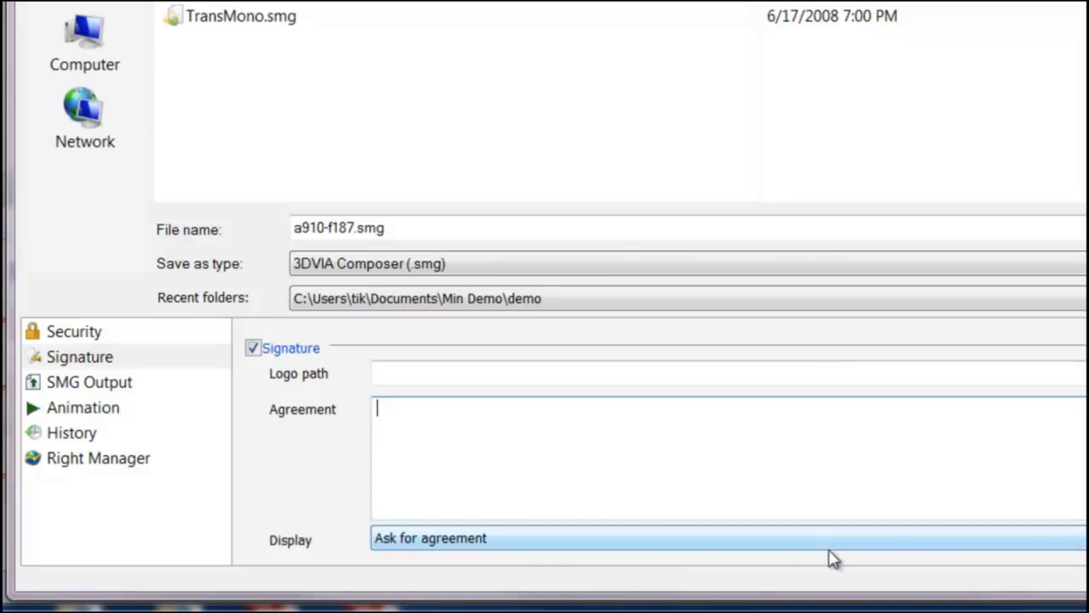
left_click(102, 463)
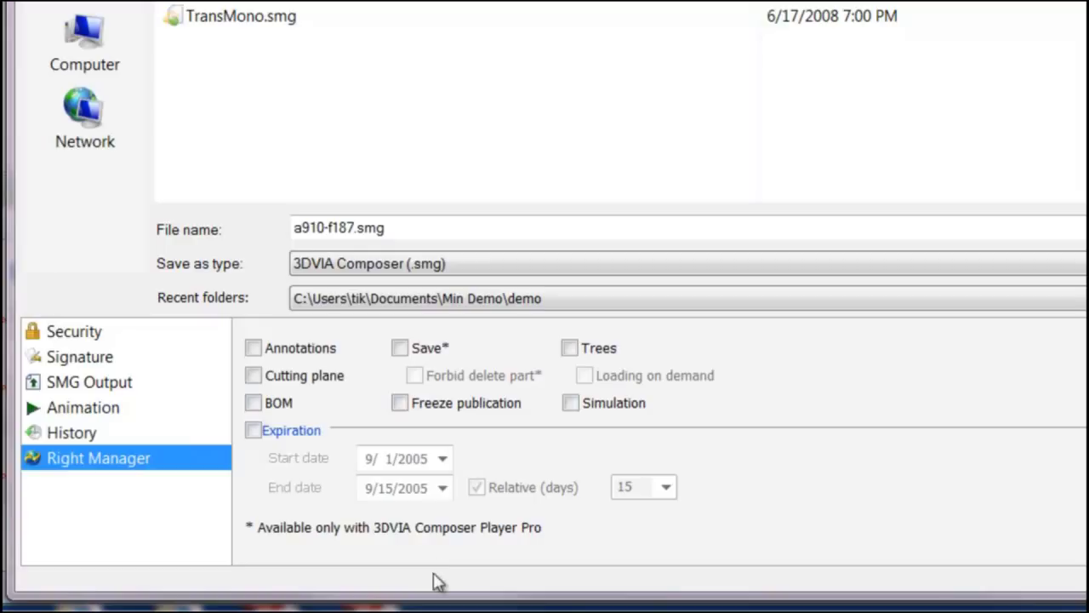
Make the file expire 15 days after its start date, leaving the Save right off.
left_click(399, 349)
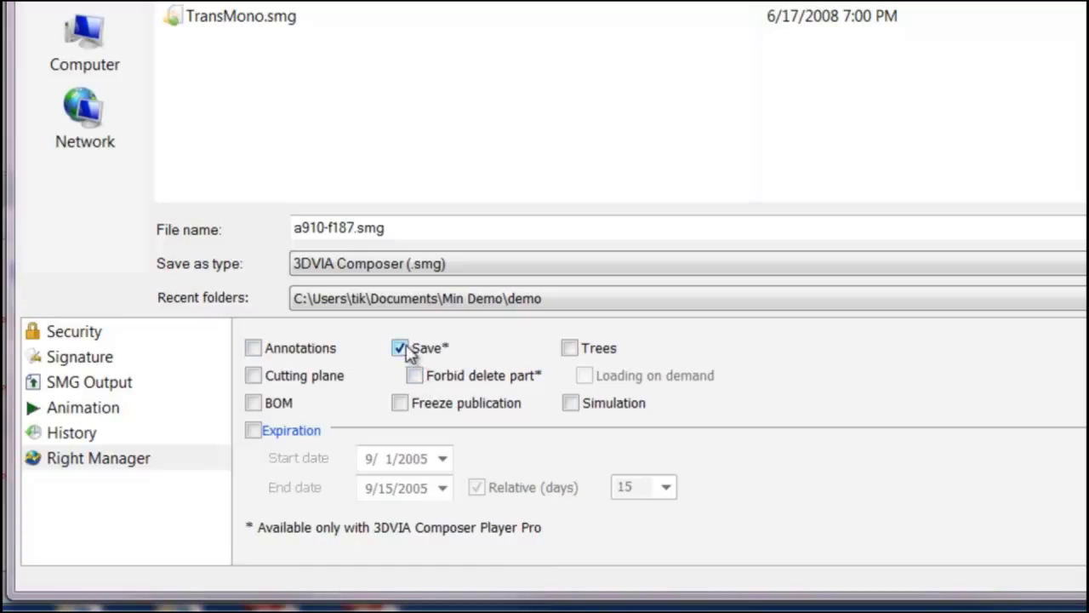
left_click(401, 350)
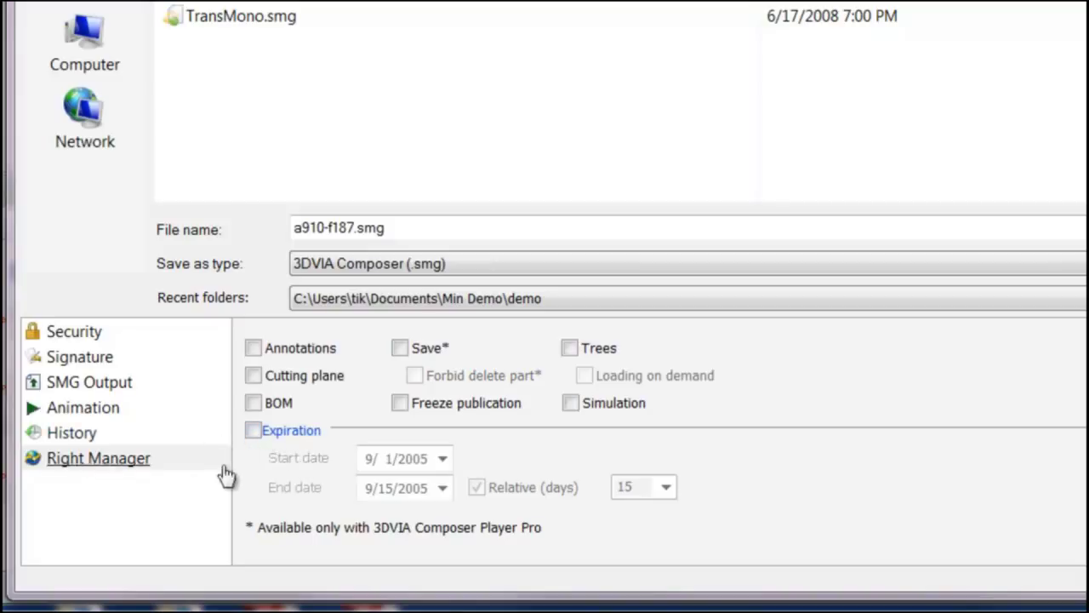
left_click(255, 432)
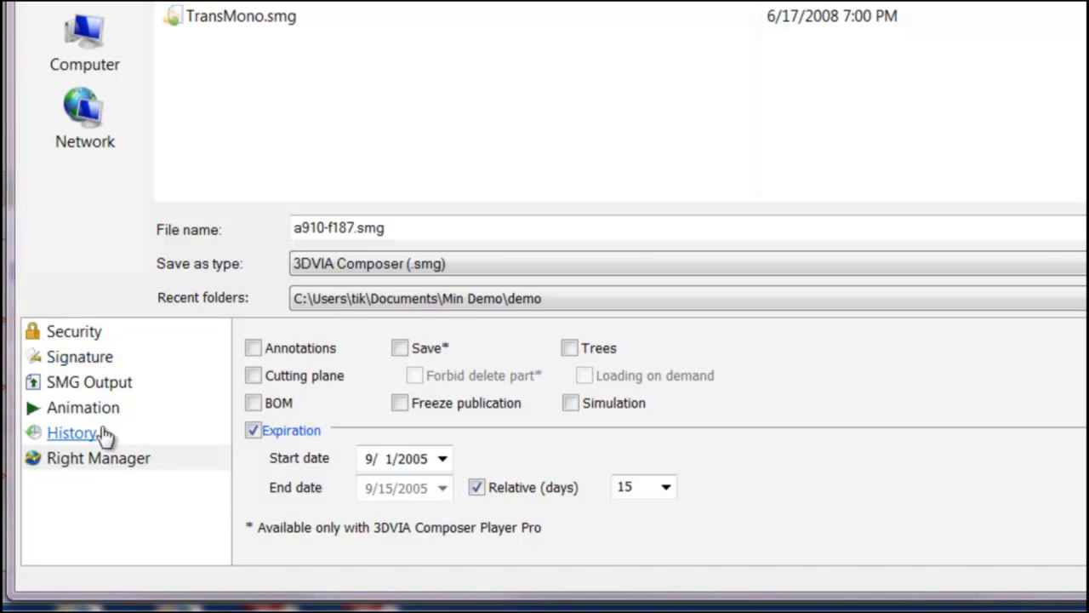
left_click(68, 332)
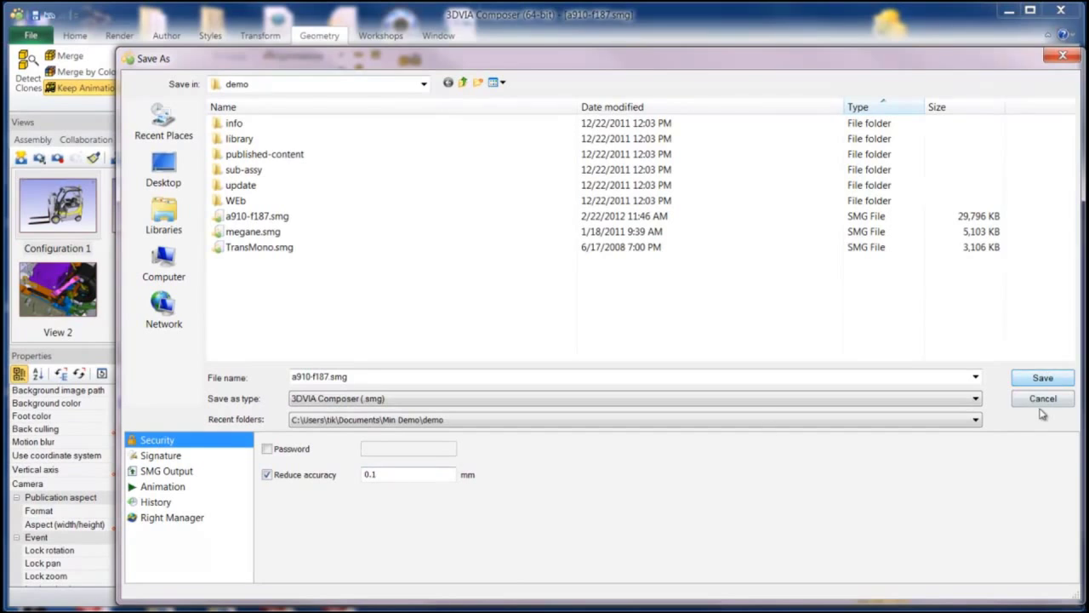
left_click(1044, 400)
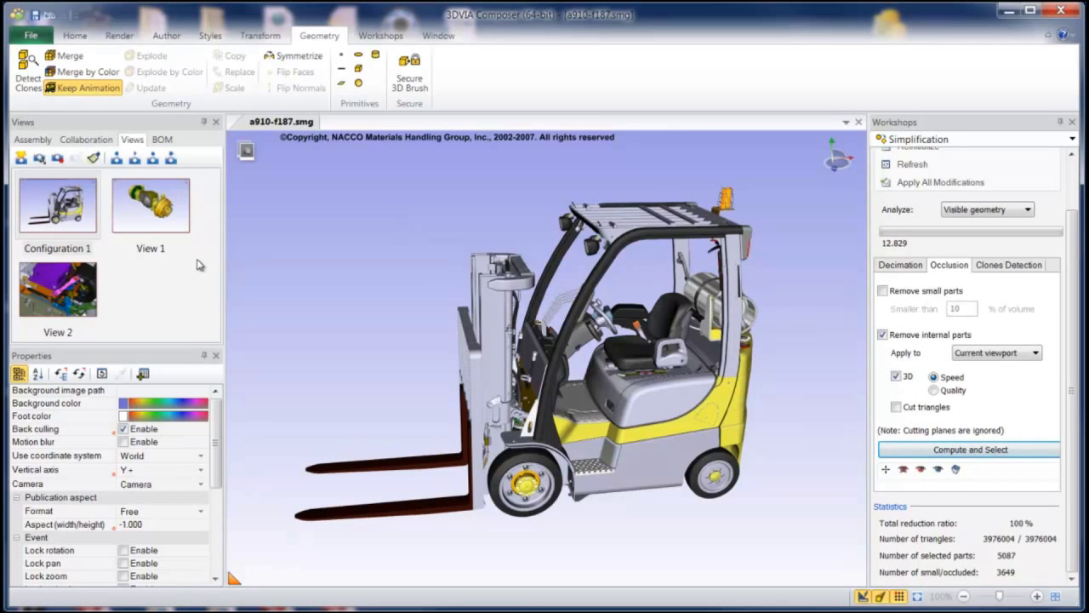
Show the View 1 axle assembly and select its right wheel hub.
left_click(157, 214)
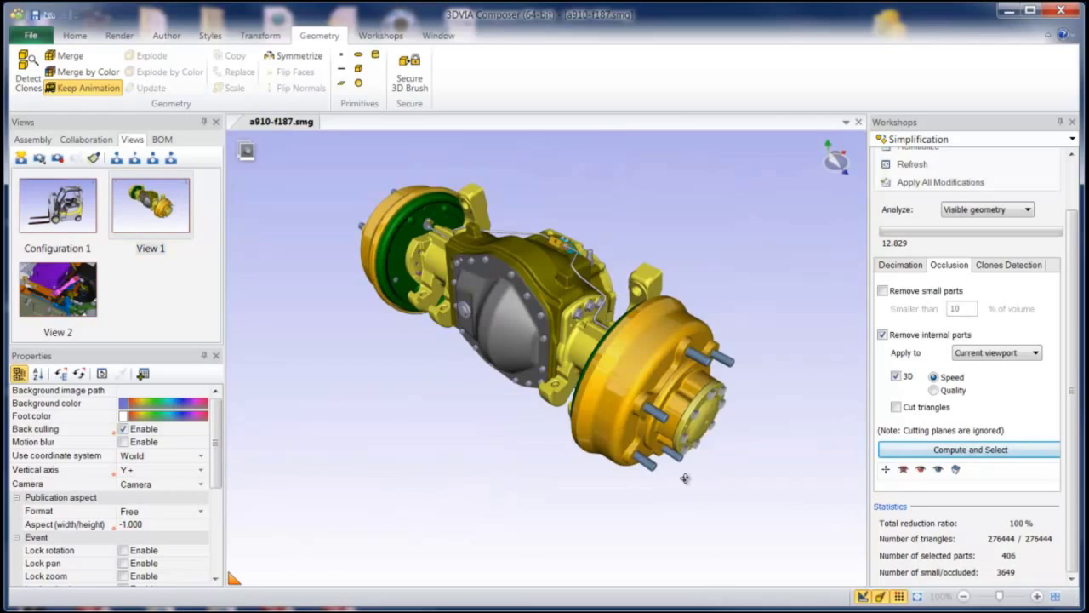
left_click_drag(787, 502, 633, 204)
middle_click_drag(680, 508, 649, 491)
scroll(650, 490, "down", 4)
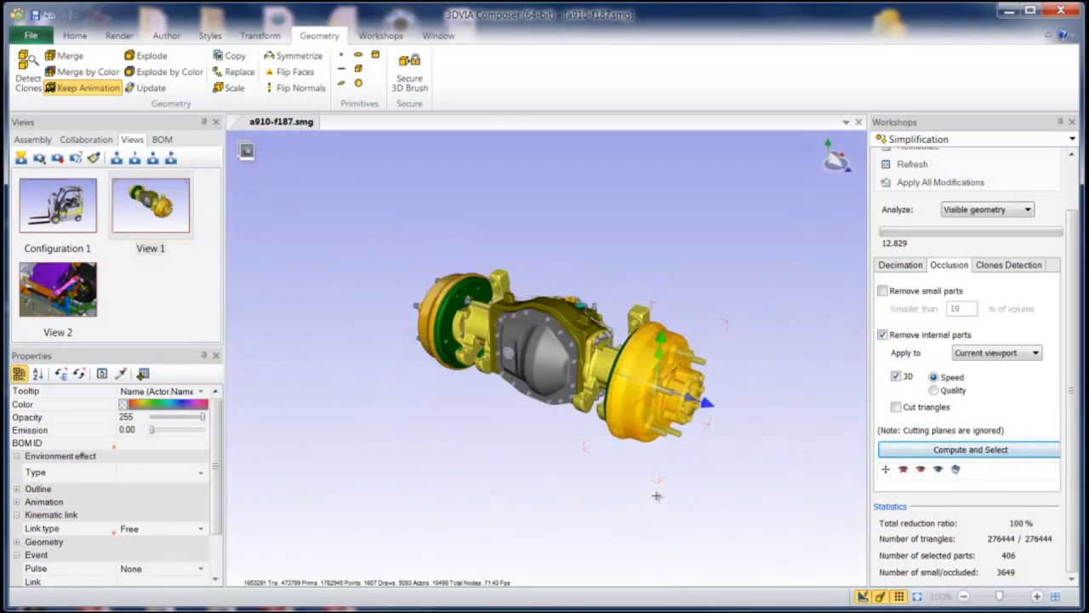
Explode the right hub's parts apart along the axle and reframe the view.
left_click_drag(691, 412, 868, 519)
middle_click_drag(652, 486, 530, 425, "ctrl")
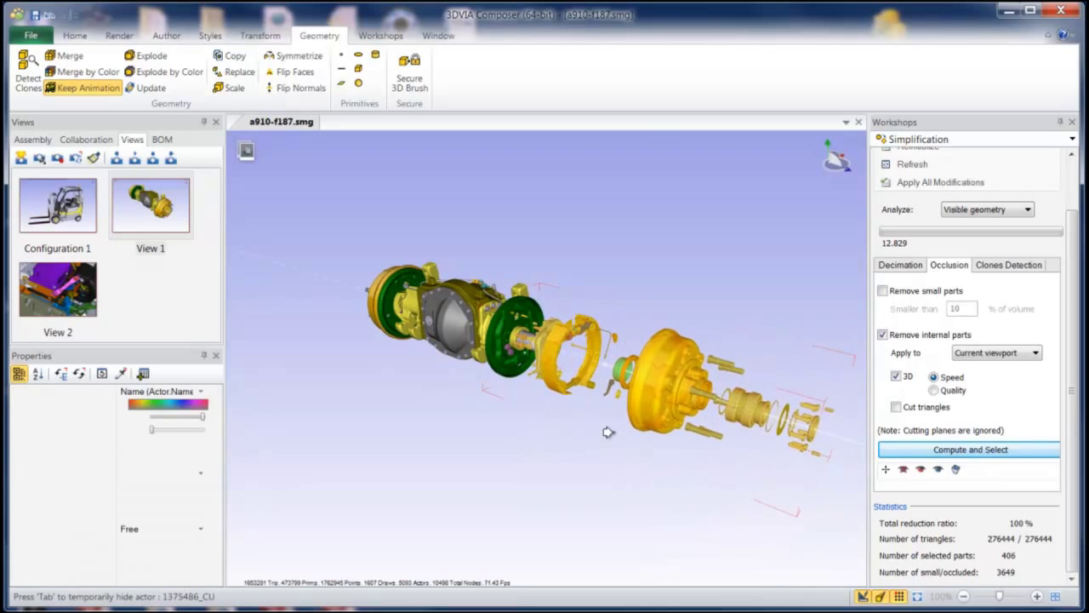
middle_click_drag(608, 431, 657, 461)
left_click(658, 461)
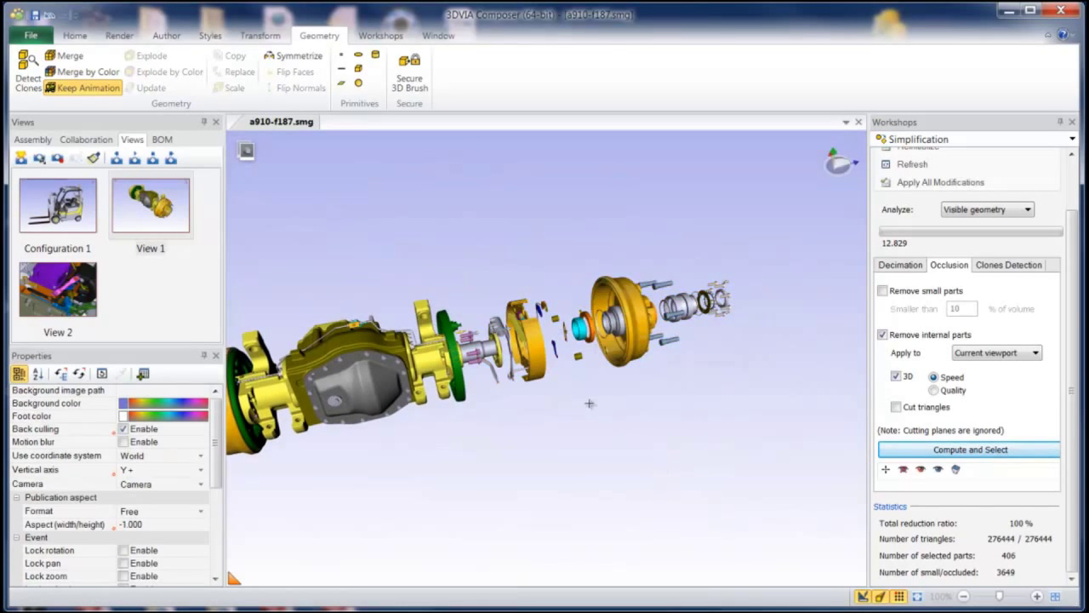
scroll(618, 369, "up", 5)
scroll(618, 370, "down", 3)
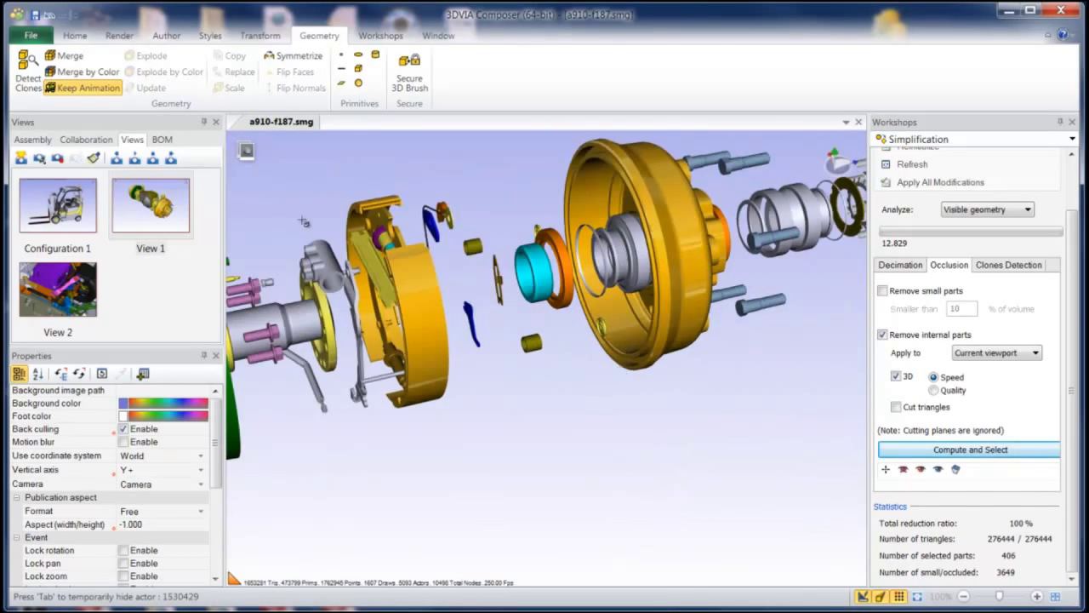
left_click(119, 35)
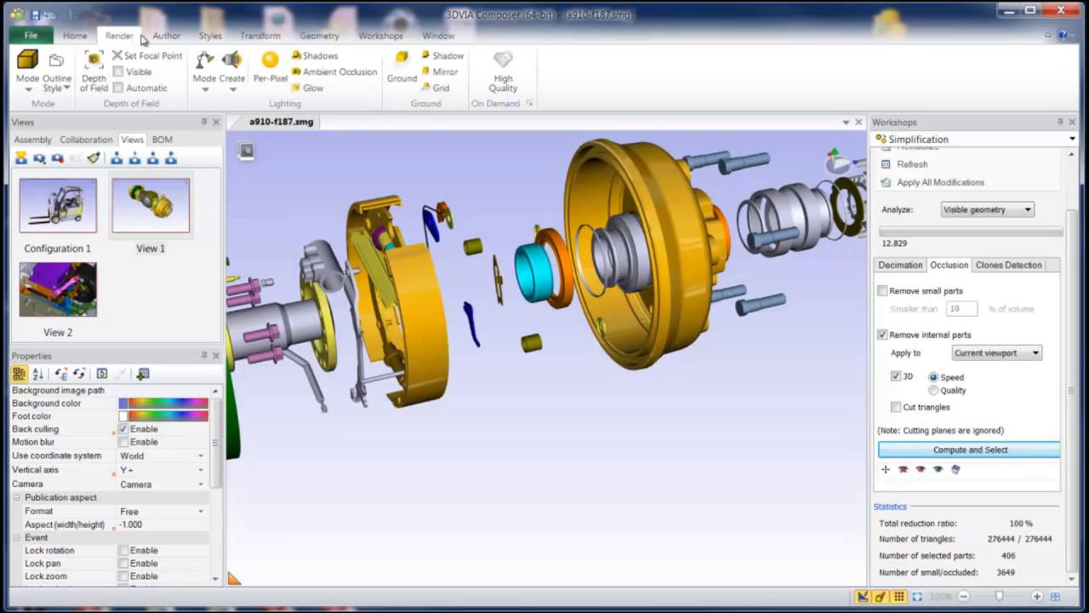
left_click(166, 36)
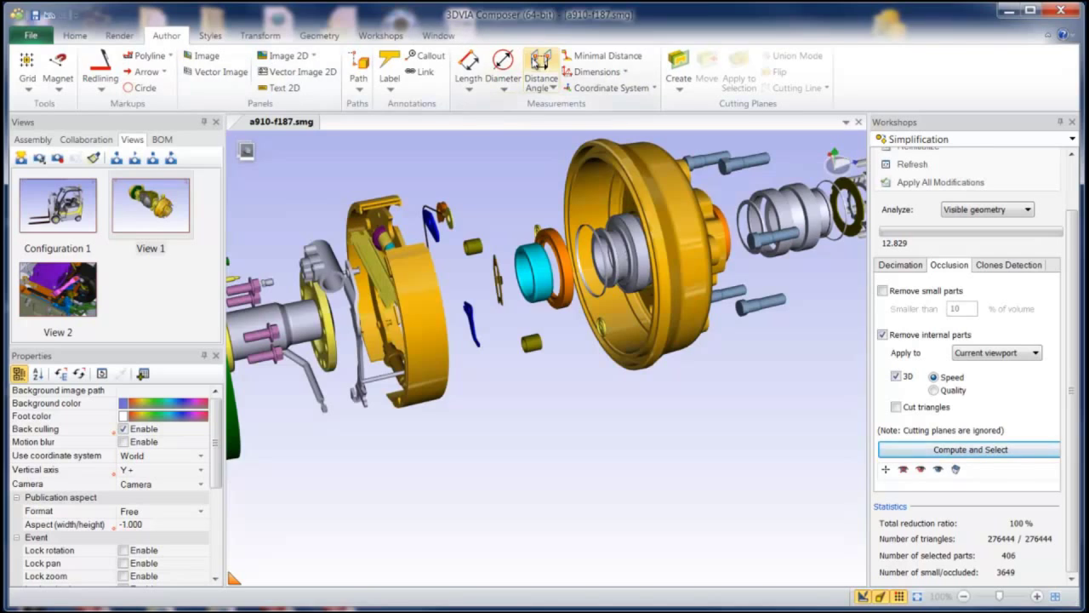
left_click(505, 90)
left_click(518, 102)
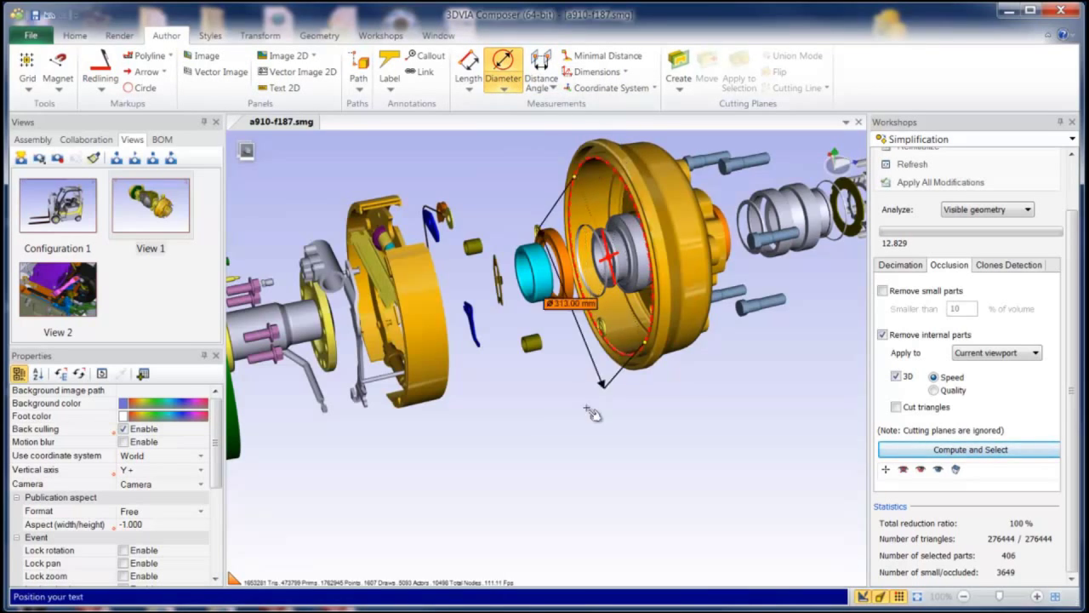
left_click(550, 409)
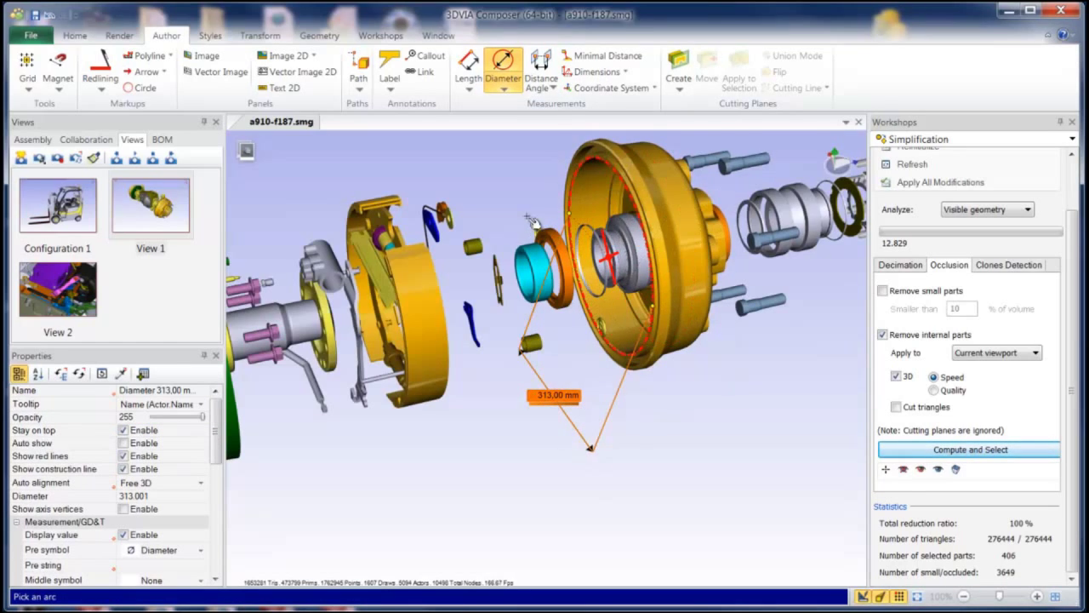
key("Escape")
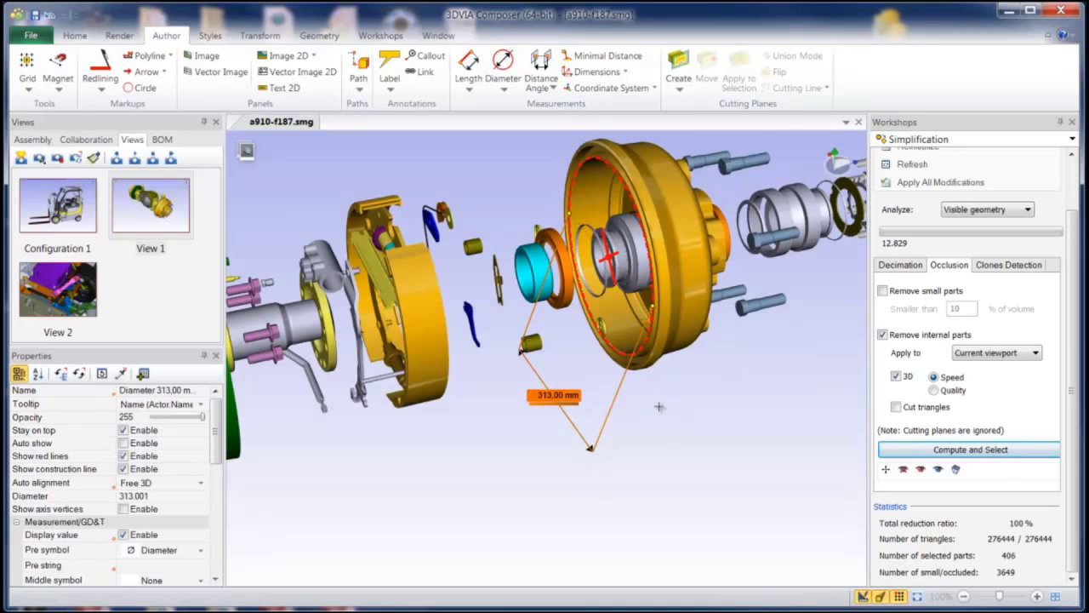
left_click(659, 408)
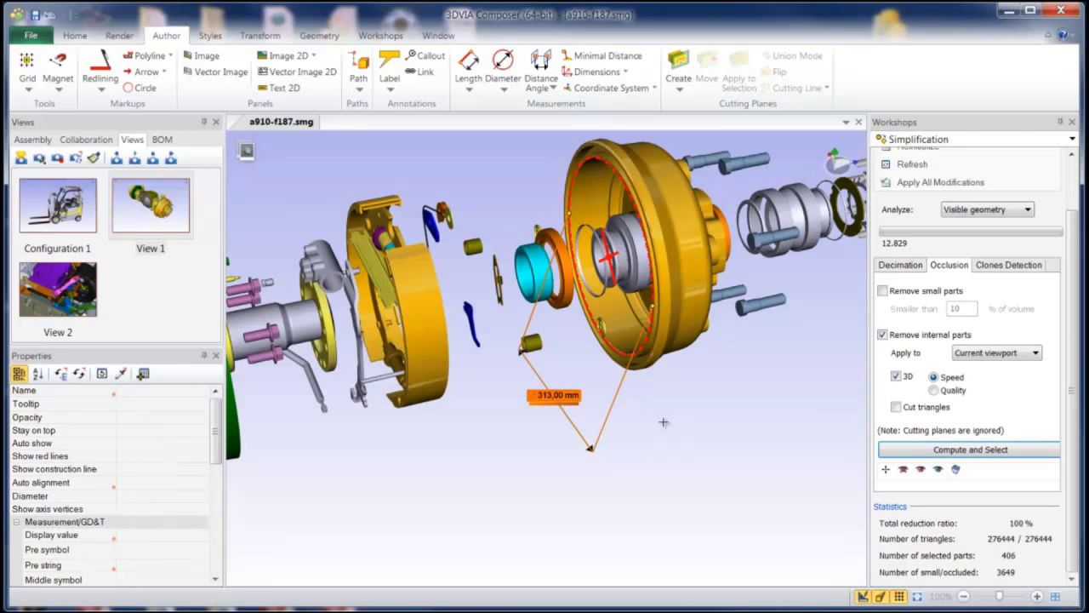
left_click(591, 444)
key("Delete")
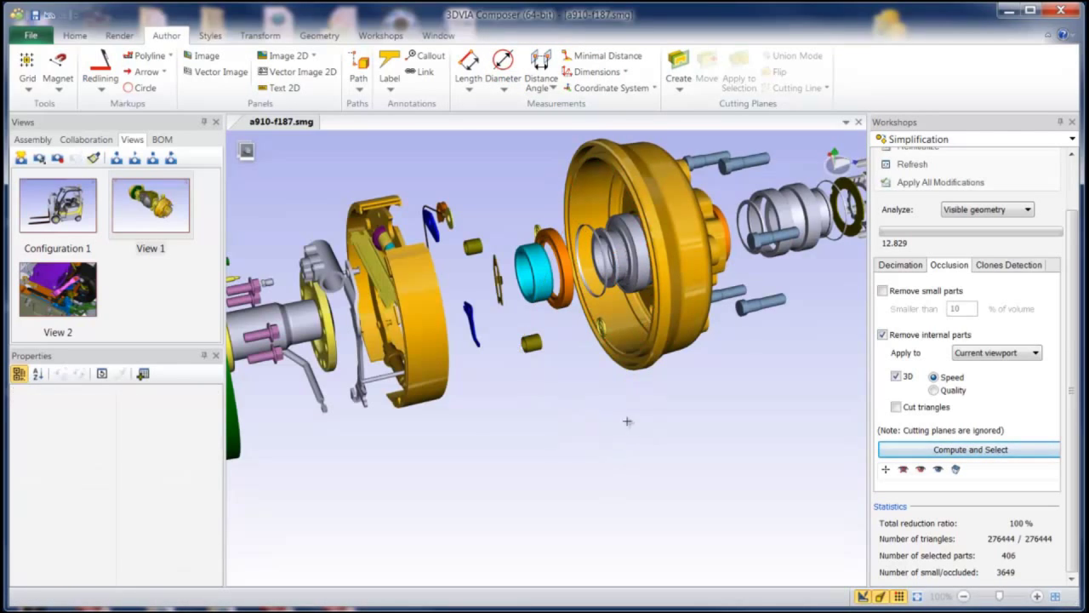
Distort the large hub drum with the Secure 3D Brush at 1 mm precision.
right_click_drag(618, 407, 600, 432)
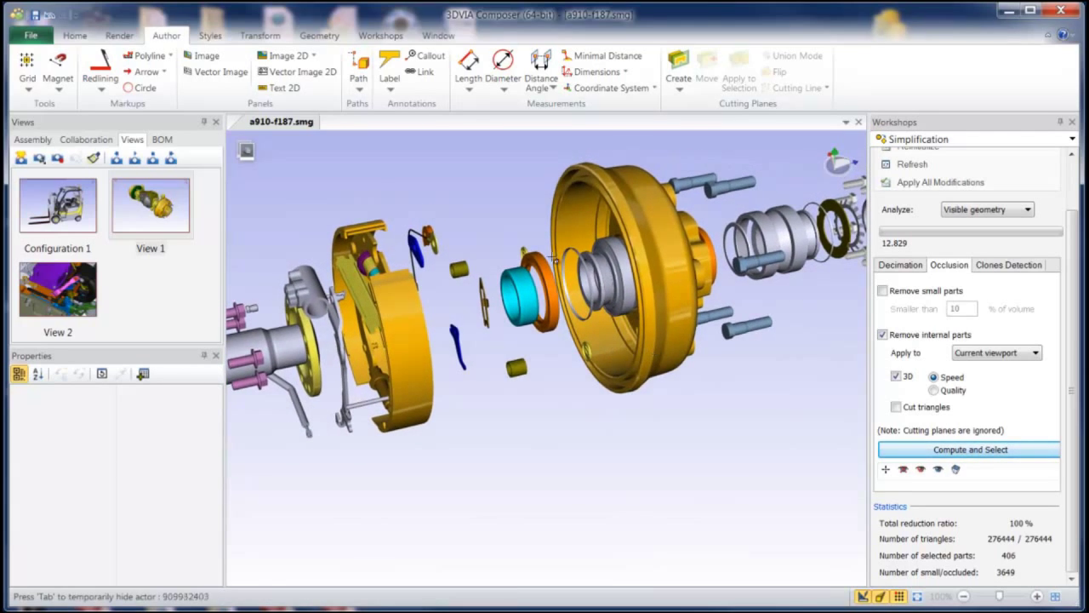
left_click(634, 375)
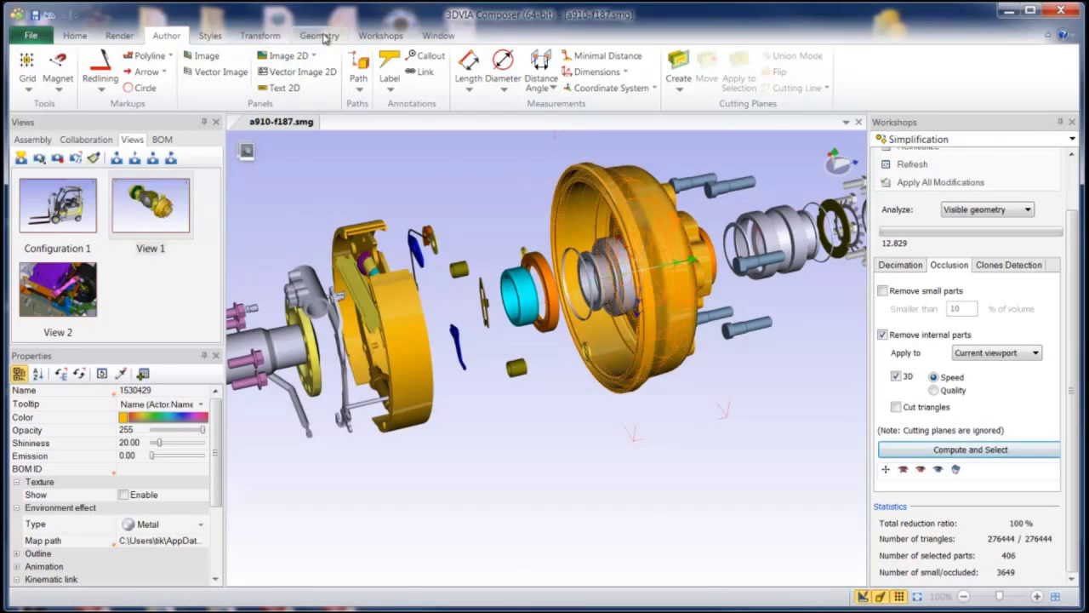
left_click(319, 35)
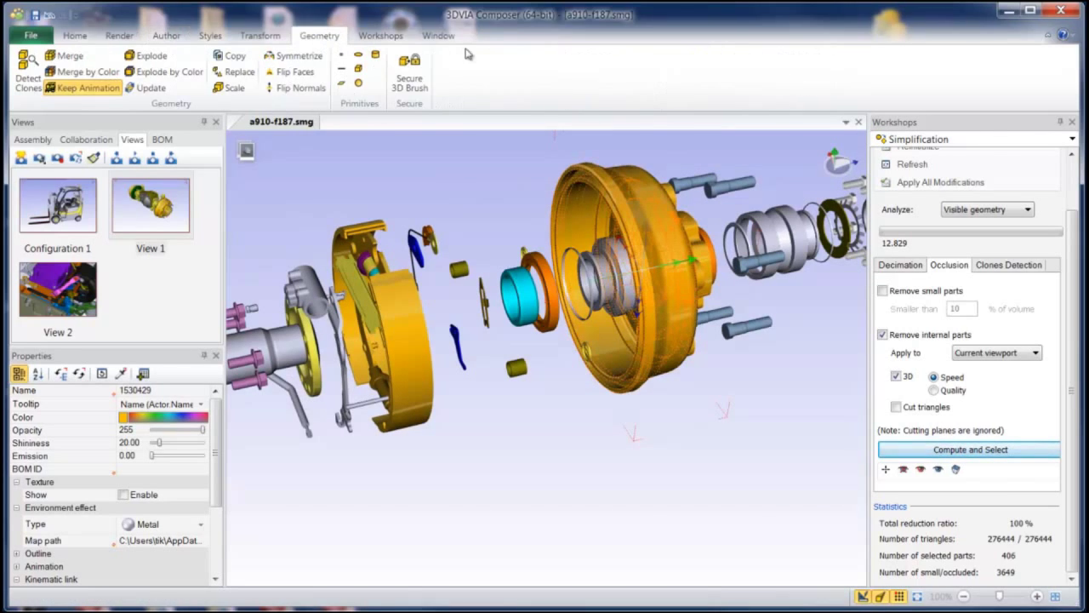
left_click(409, 76)
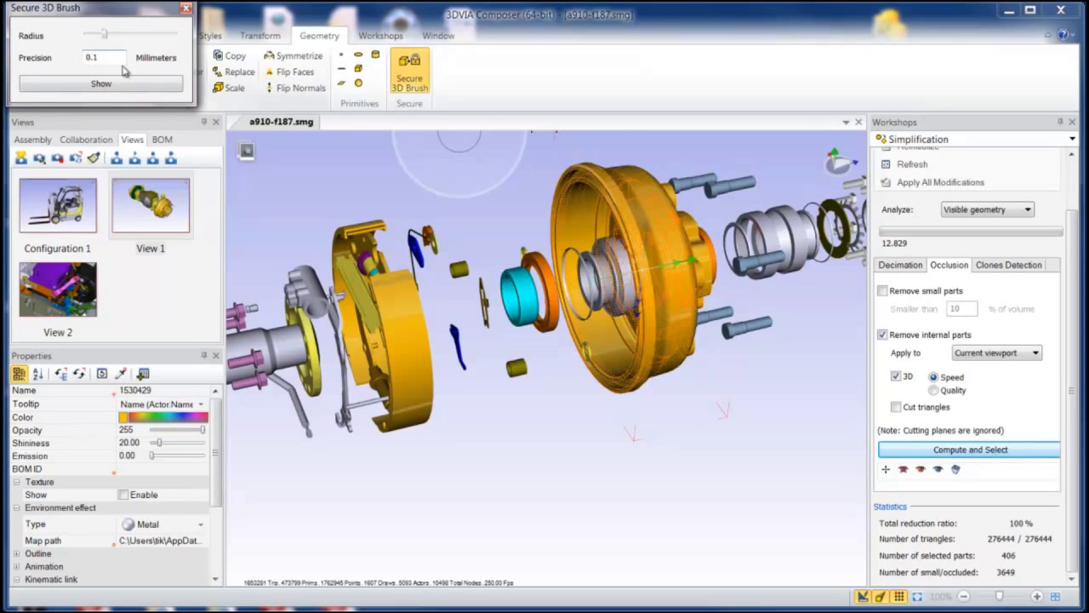
double_click(113, 61)
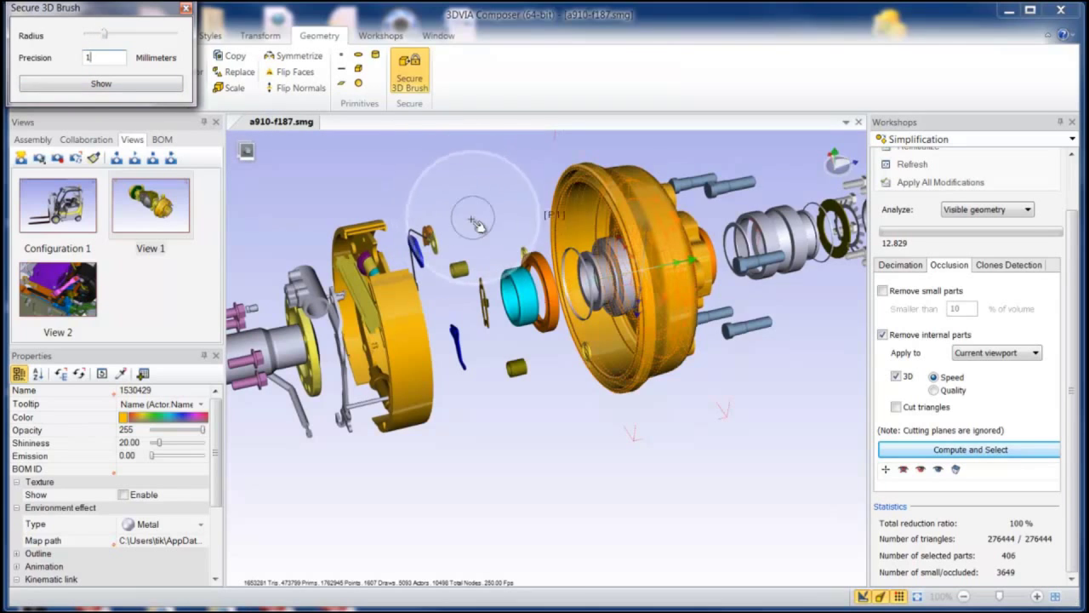
mouse_move(626, 407)
left_mouse_down()
mouse_move(642, 265)
mouse_move(615, 202)
mouse_move(587, 194)
mouse_move(563, 211)
mouse_move(553, 248)
mouse_move(597, 373)
mouse_move(628, 388)
mouse_move(638, 378)
mouse_move(656, 451)
left_mouse_up()
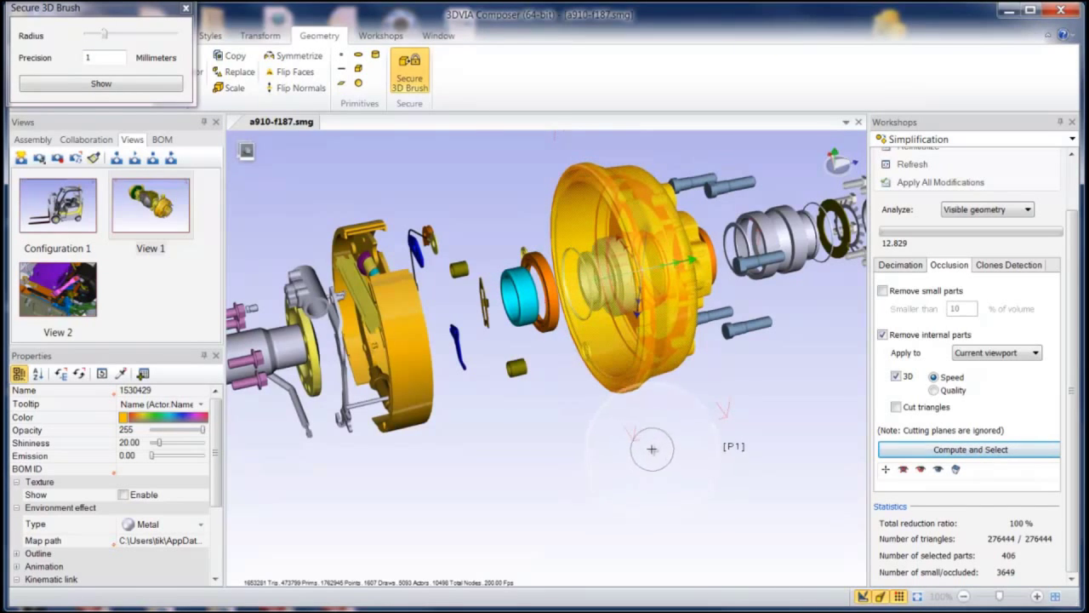
key("Escape")
left_click(656, 456)
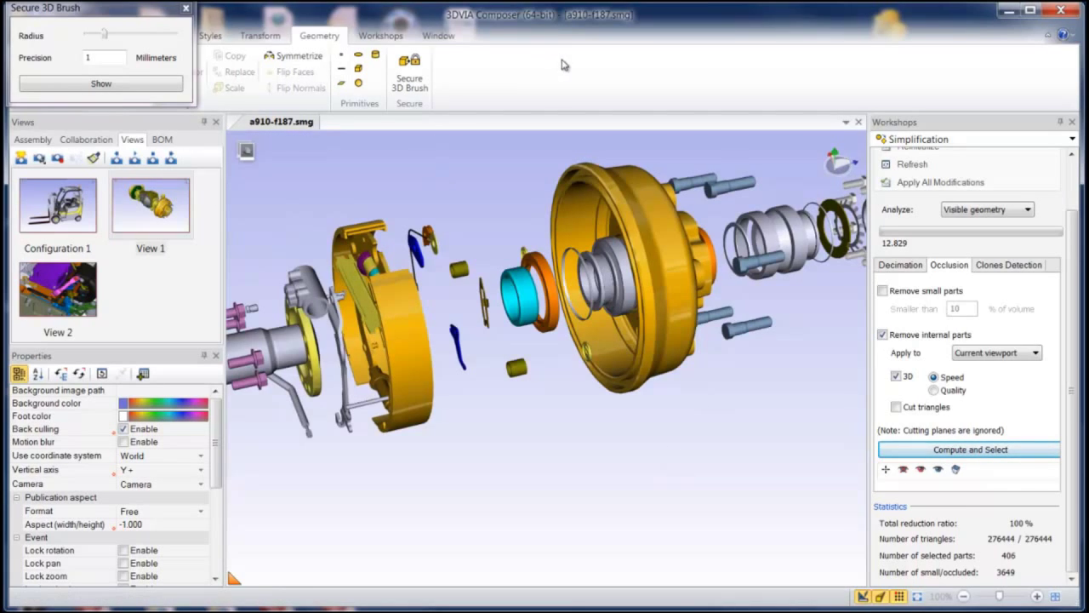
Measure the inner hub part's diameter, about 105.69 mm, with the Diameter tool.
left_click(186, 9)
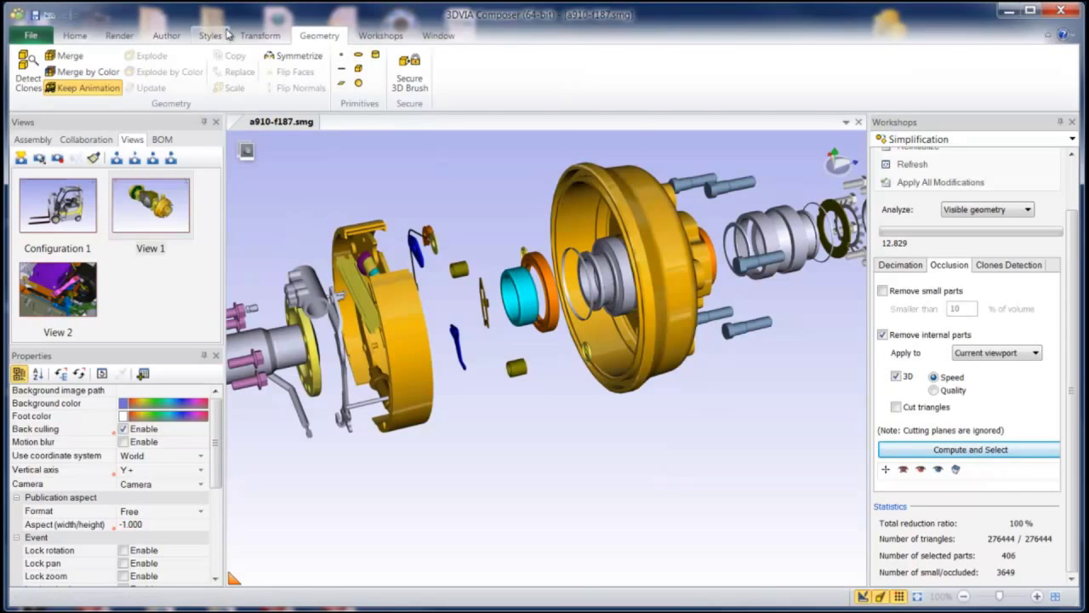
left_click(166, 36)
left_click(503, 78)
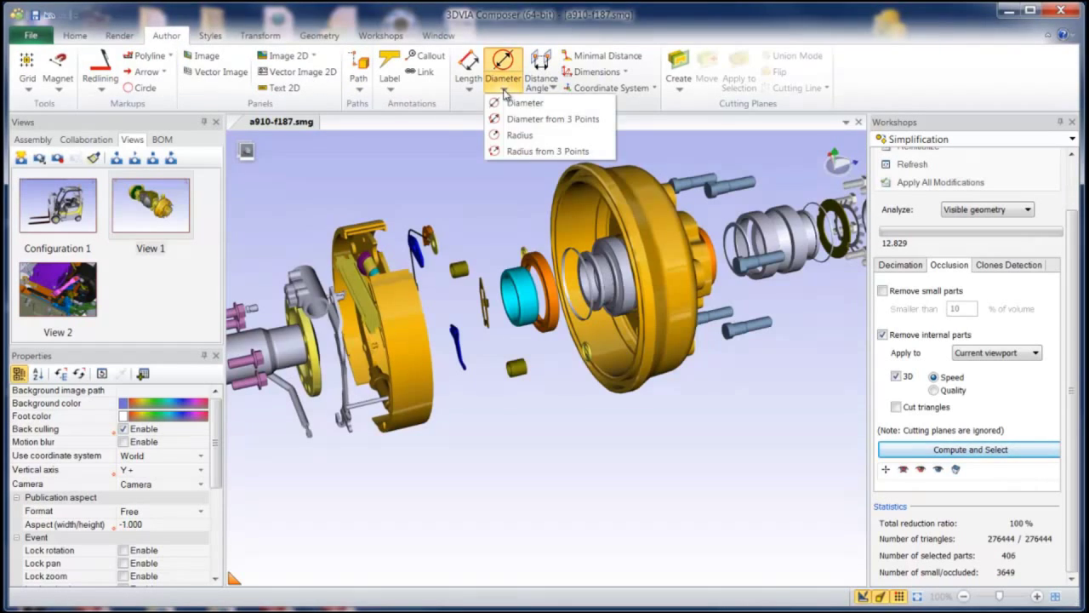
left_click(521, 104)
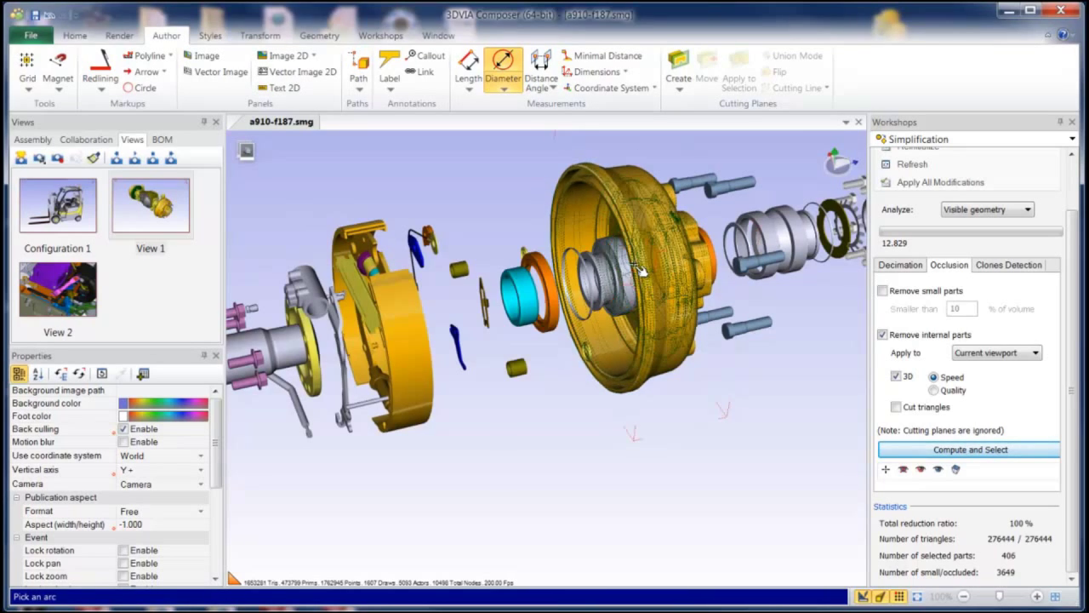
left_click(634, 292)
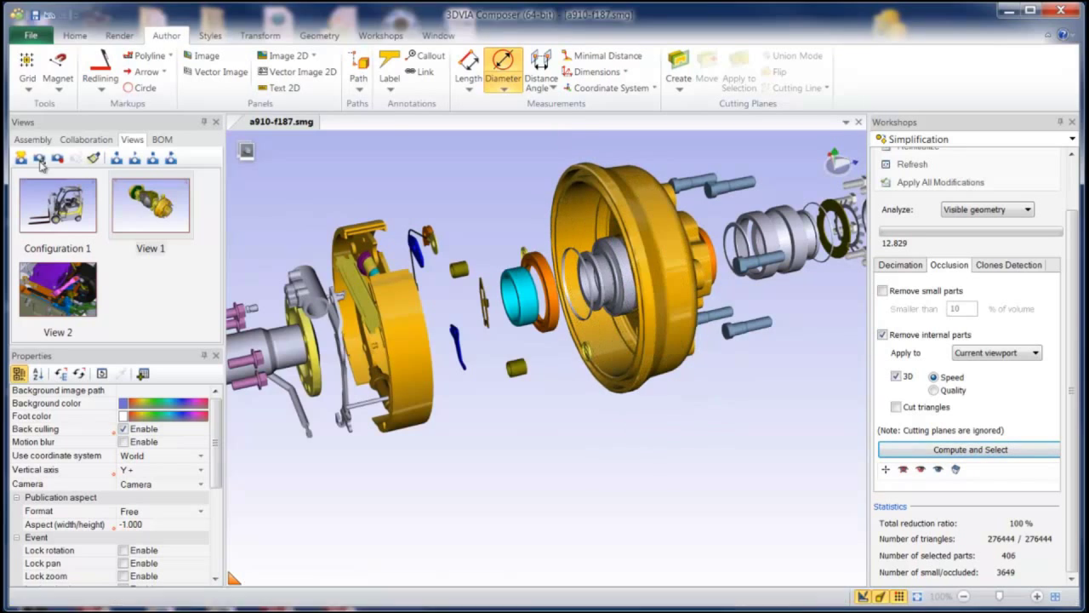
left_click(30, 38)
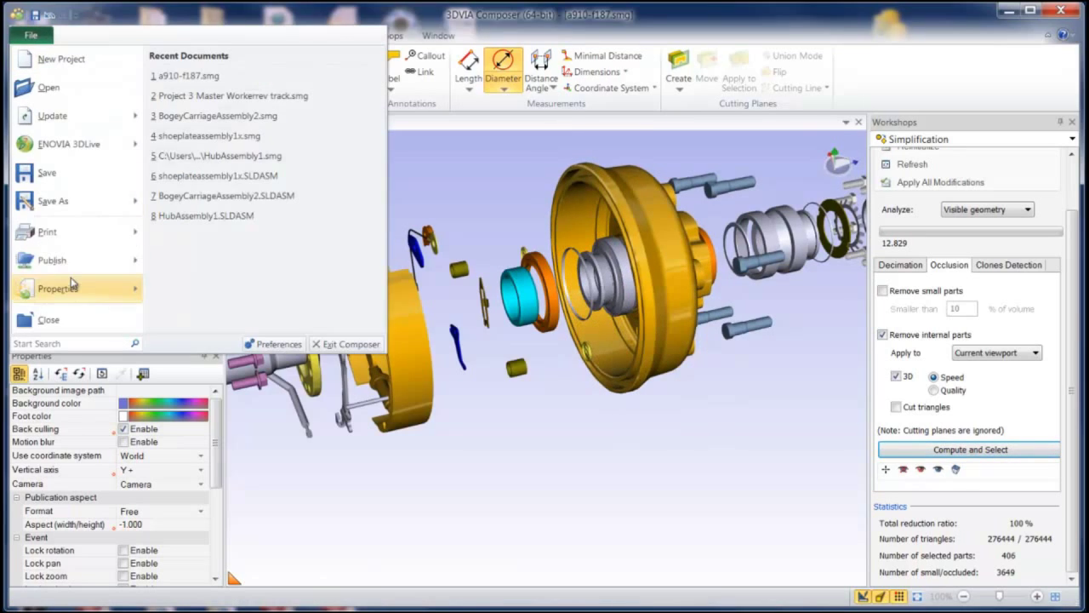
Tick Reduce accuracy (0.1 mm) in Save As, cancel the save, and exit the Diameter tool.
left_click(53, 201)
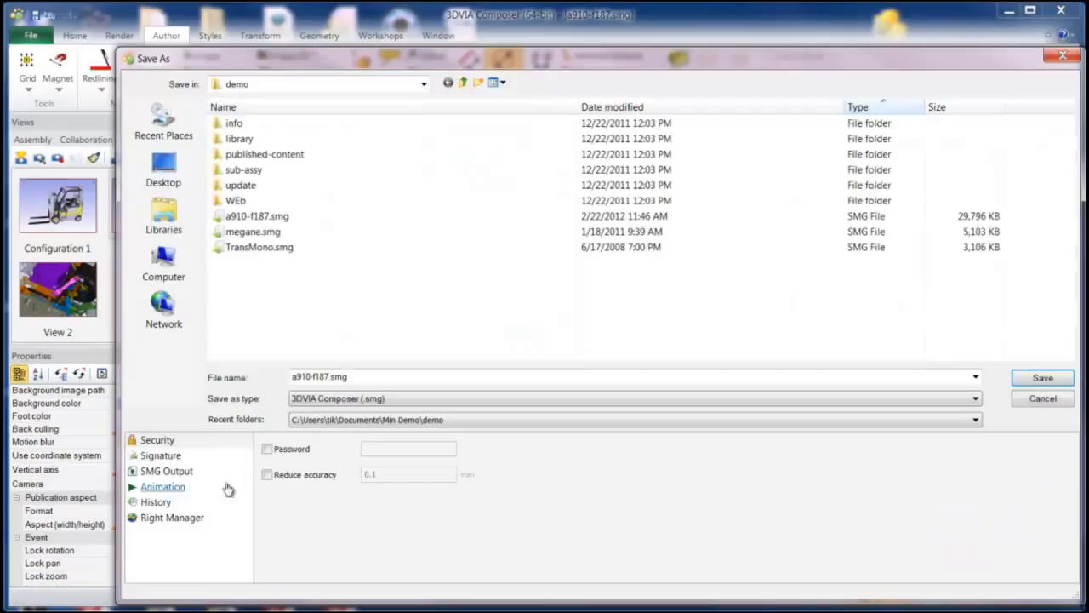
left_click(270, 475)
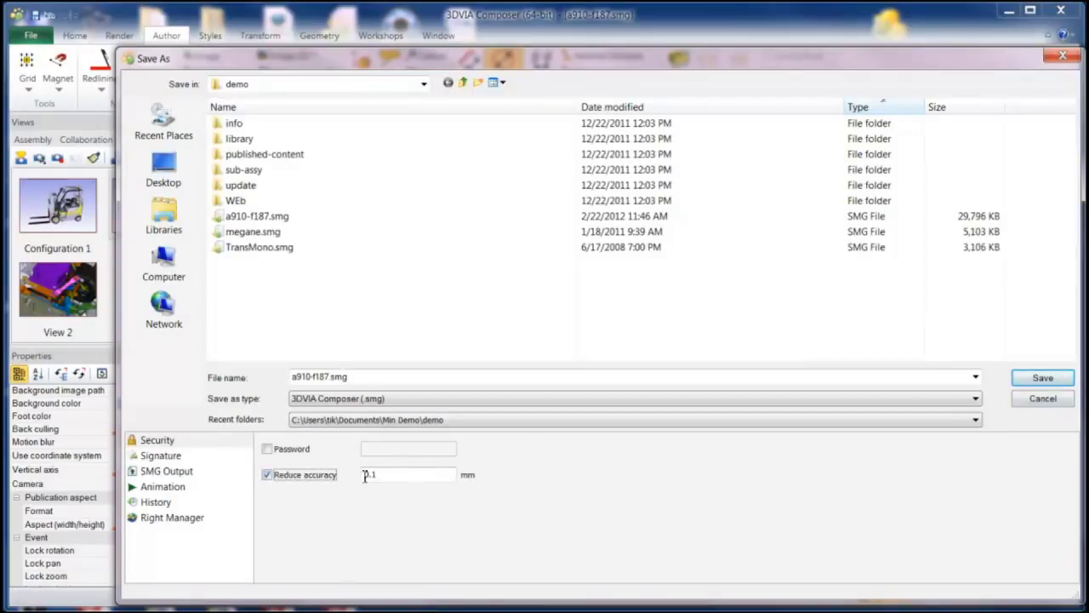
left_click(1040, 399)
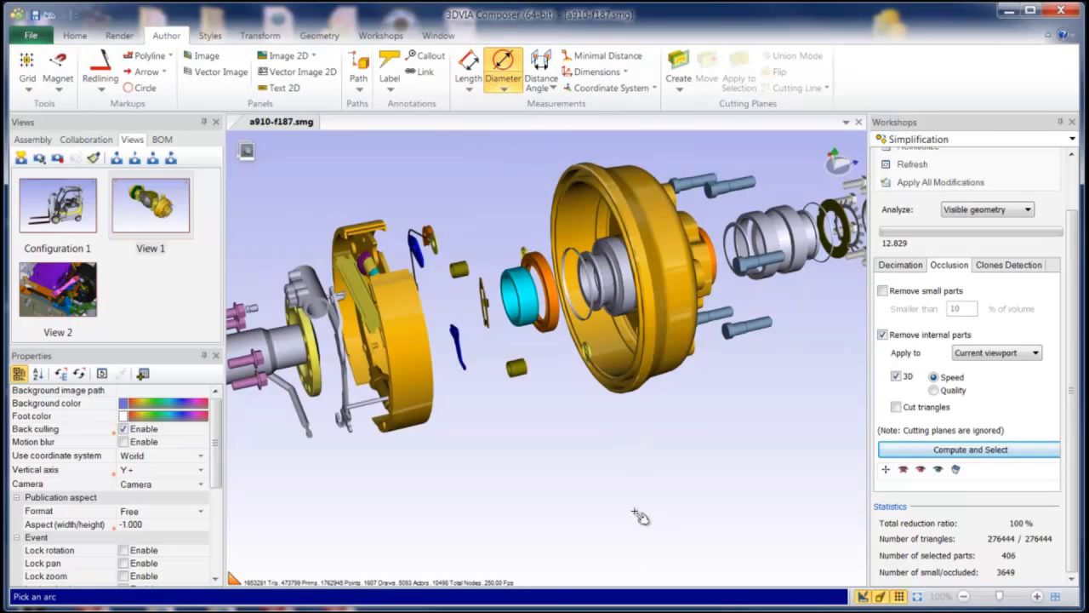
key("Escape")
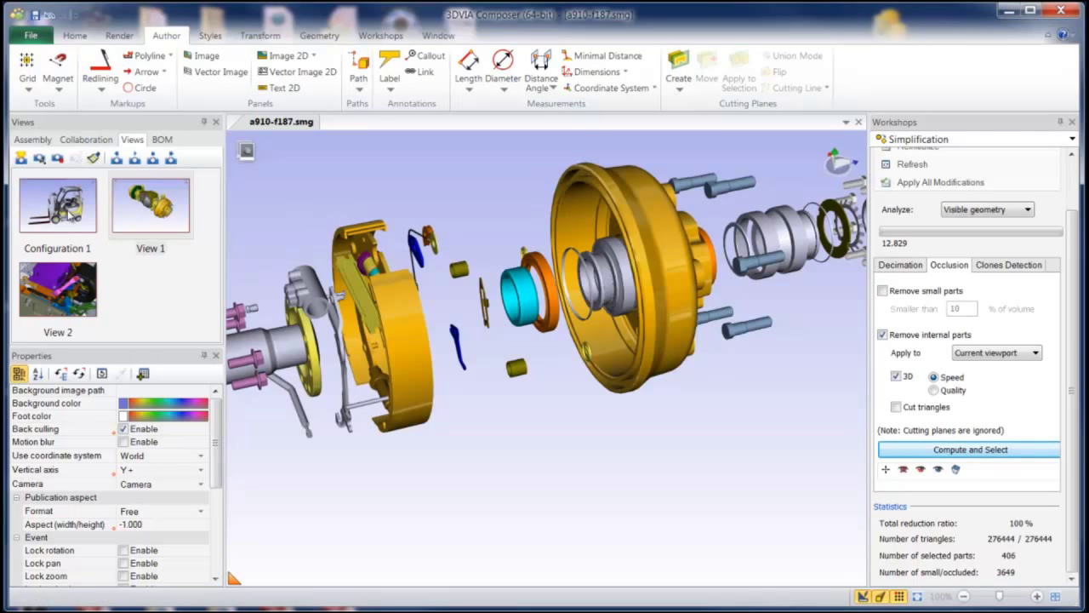
Switch to Configuration 1 without saving View 1 and select occluded parts with 3D off.
left_click(70, 215)
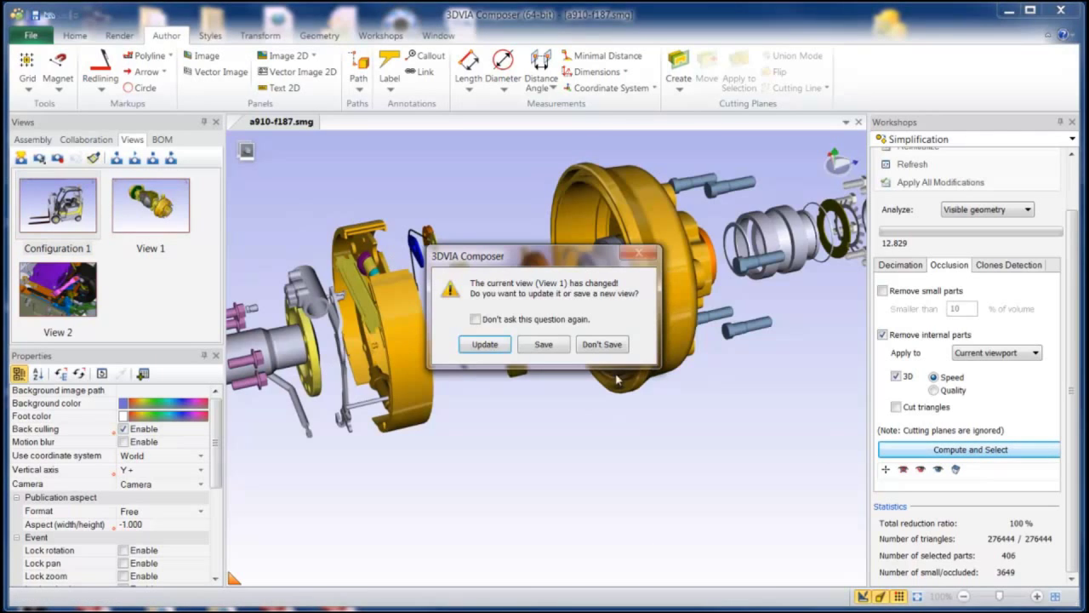
left_click(602, 345)
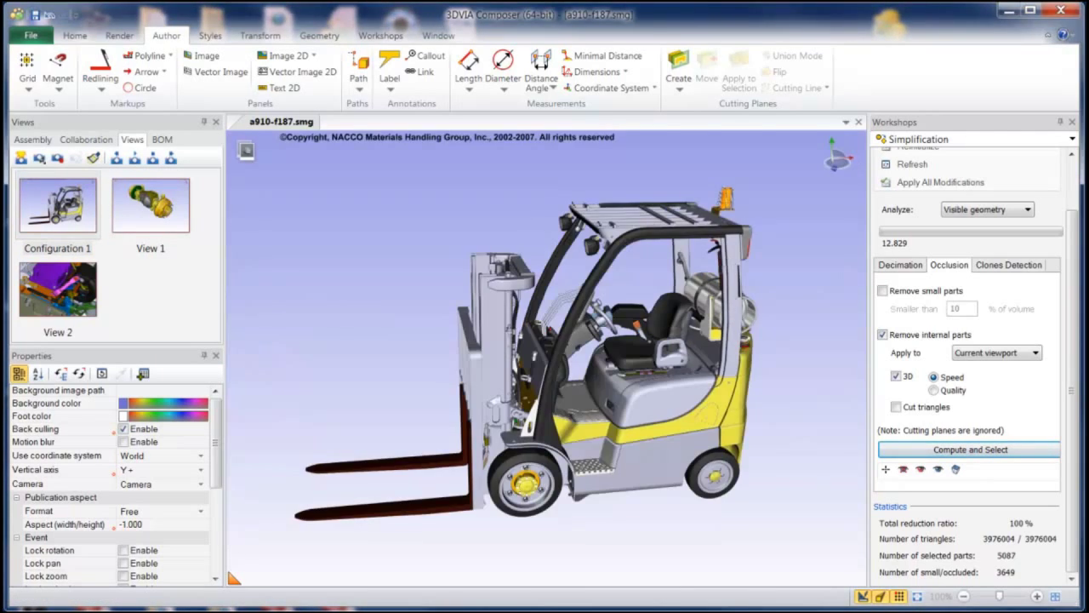
left_click(896, 376)
left_click(967, 452)
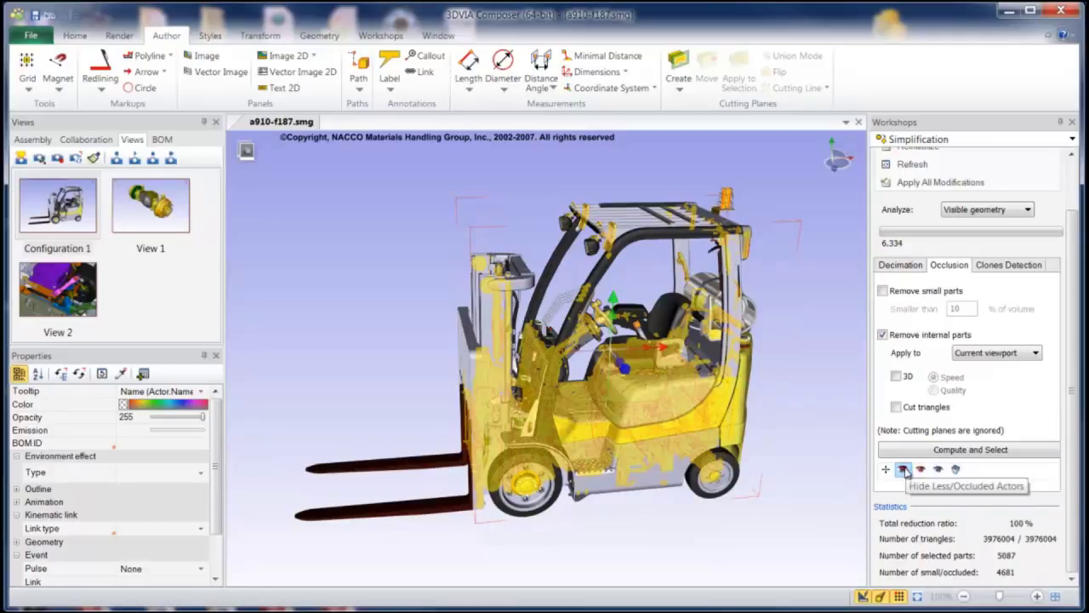
Hide the occluded internal parts, leaving 674597 triangles, and turn 3D back on.
left_click(903, 469)
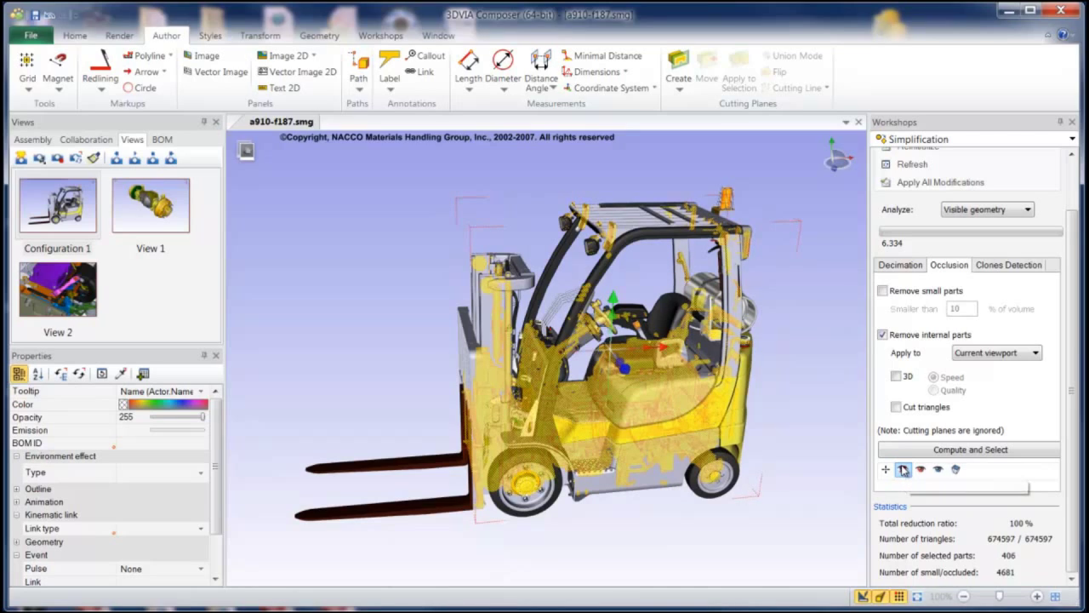
left_click(740, 535)
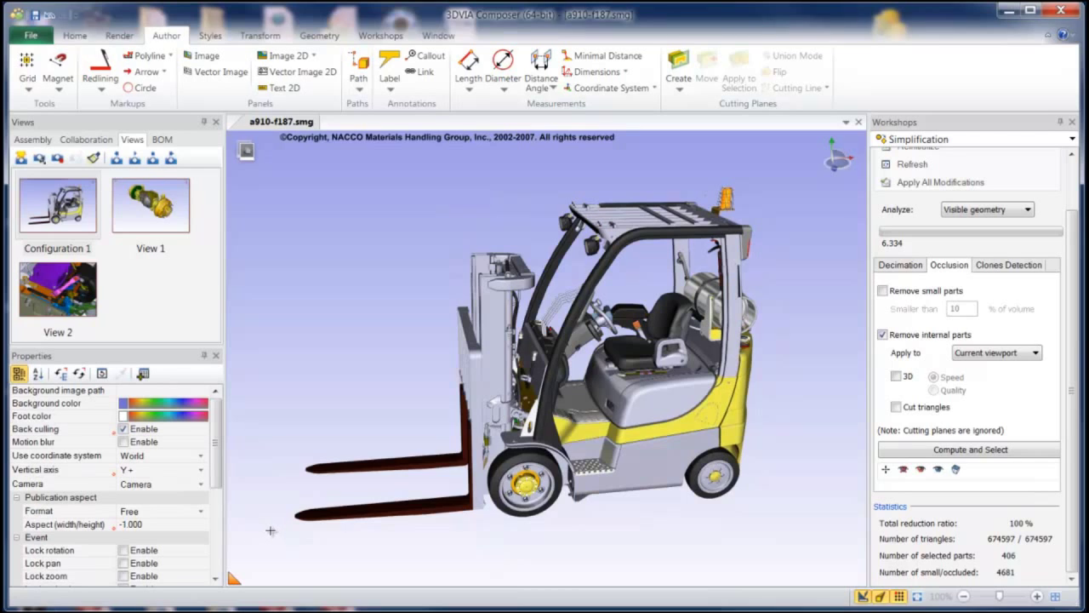
left_click_drag(596, 357, 460, 290)
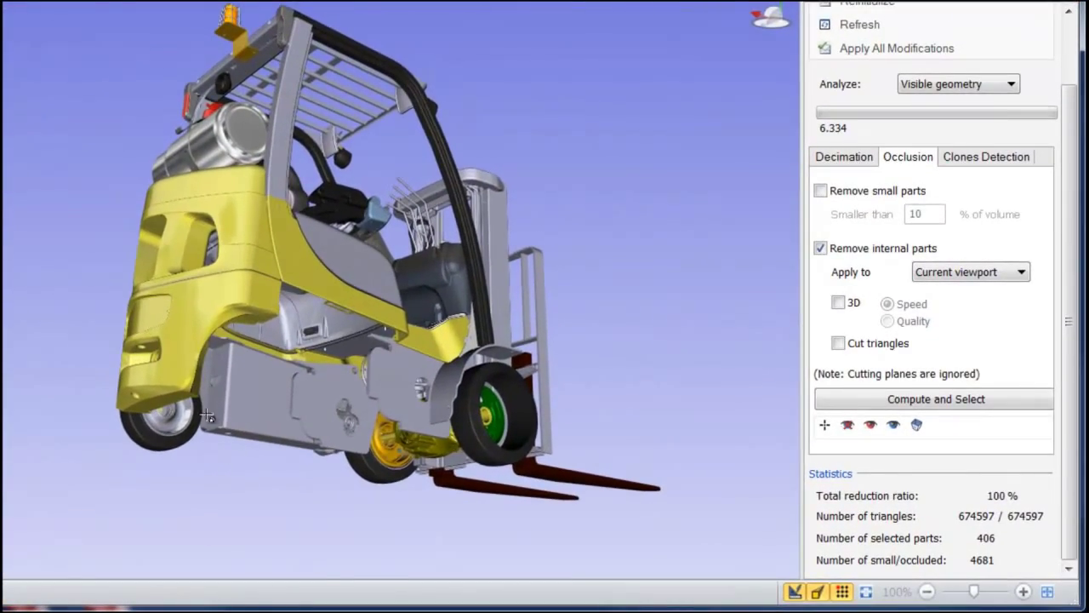
left_click_drag(207, 416, 476, 435)
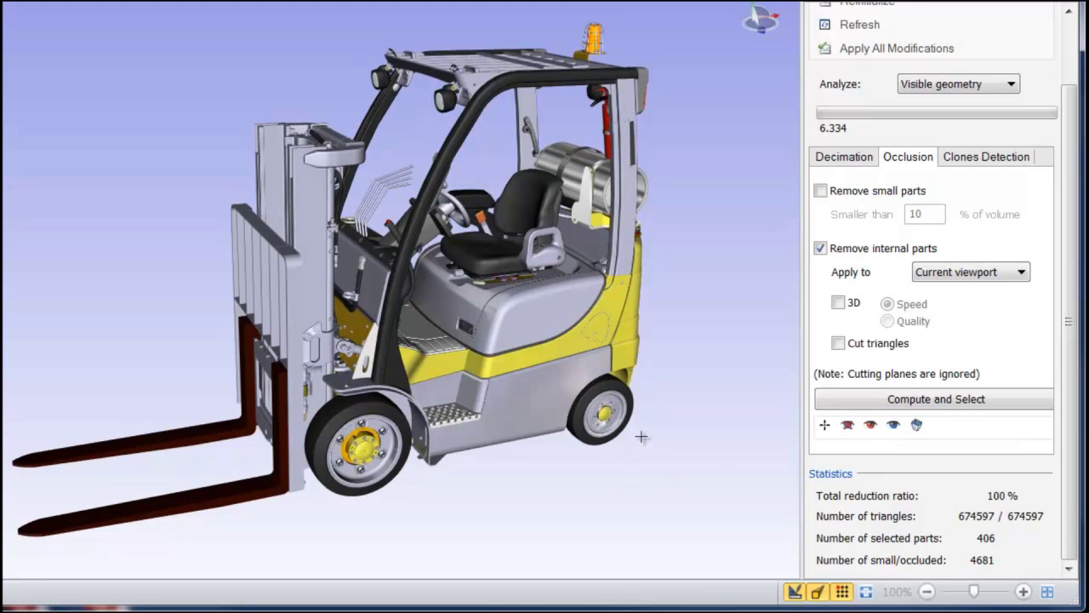
left_click(838, 303)
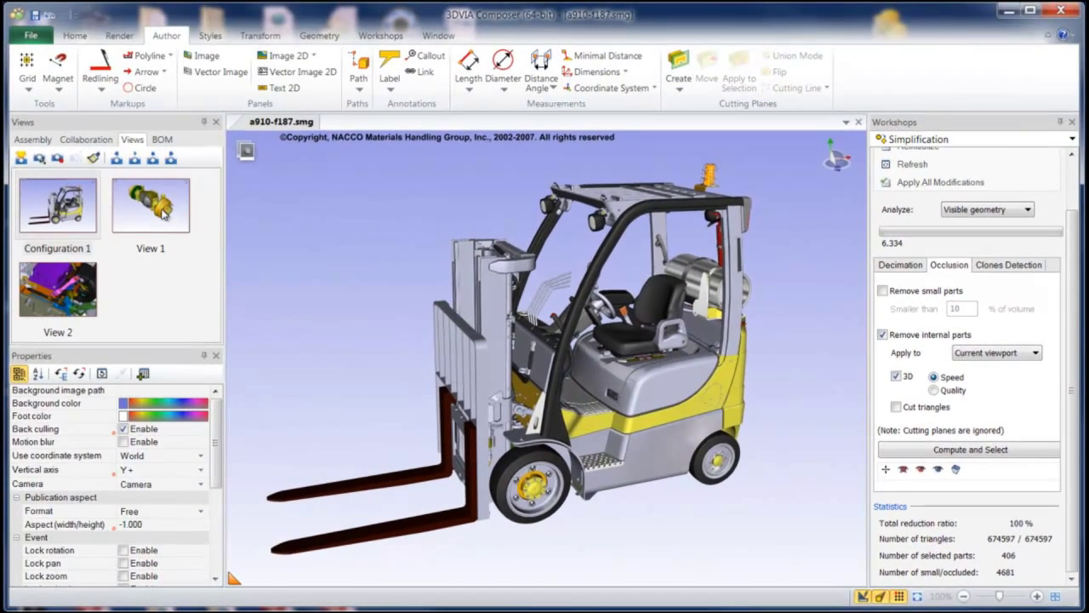
Return to View 1's axle without saving and temporarily hide the differential housing.
left_click(163, 215)
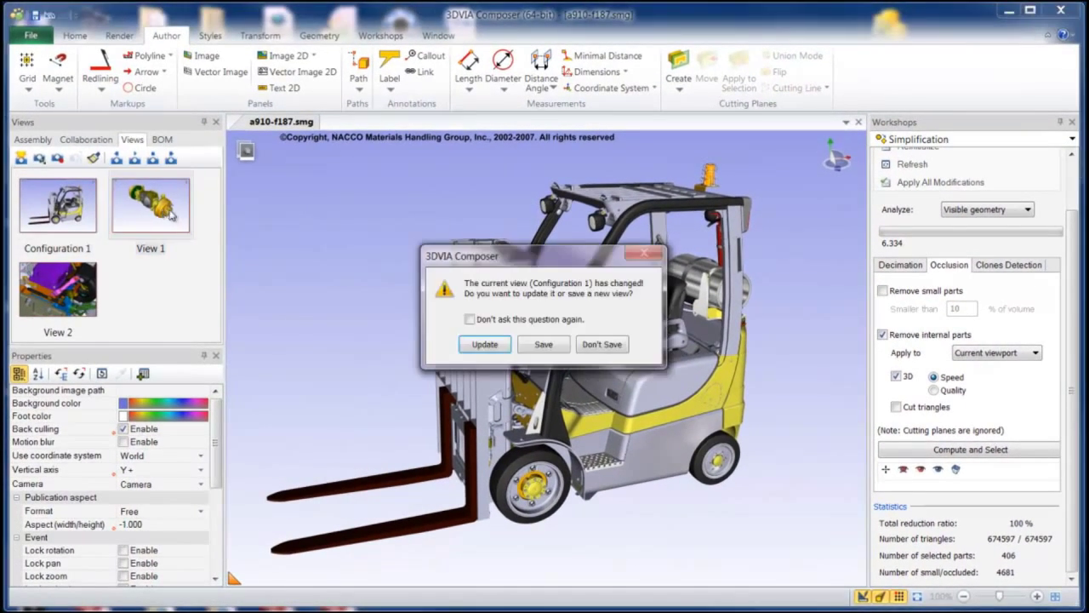
left_click(594, 343)
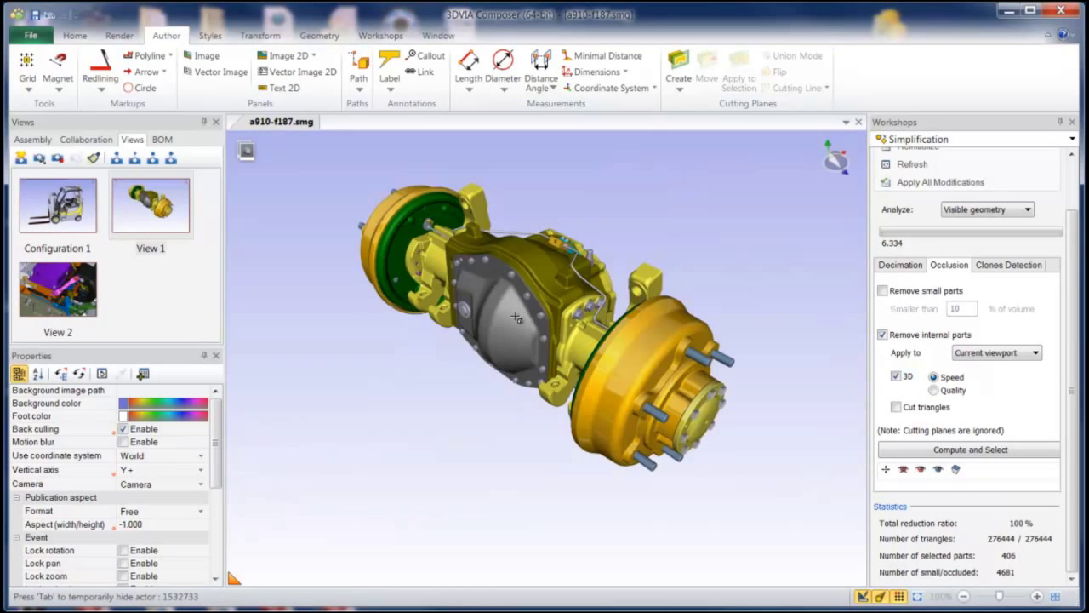
key("Tab")
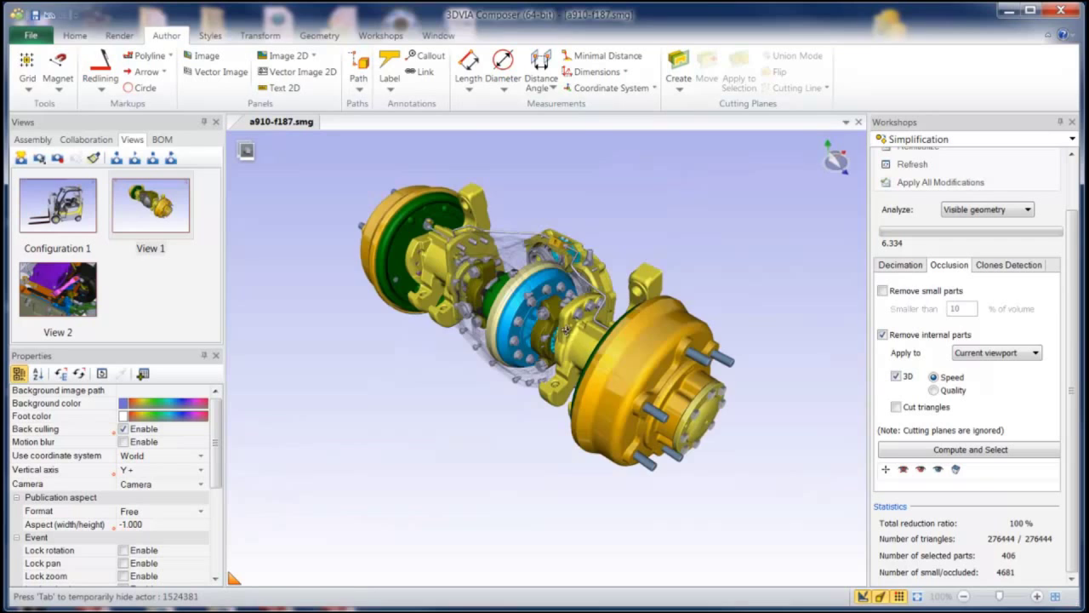
left_click_drag(566, 330, 502, 340)
scroll(502, 331, "up", 3)
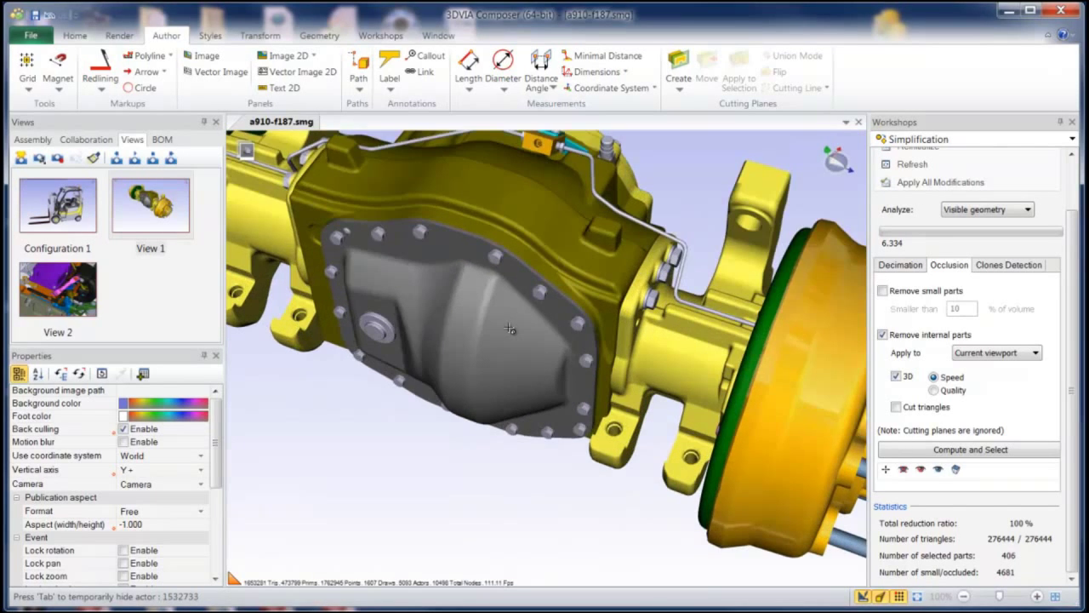
scroll(573, 400, "up", 1)
Temporarily hide the differential cover and yellow case to see the gears, then pan up.
key("Tab")
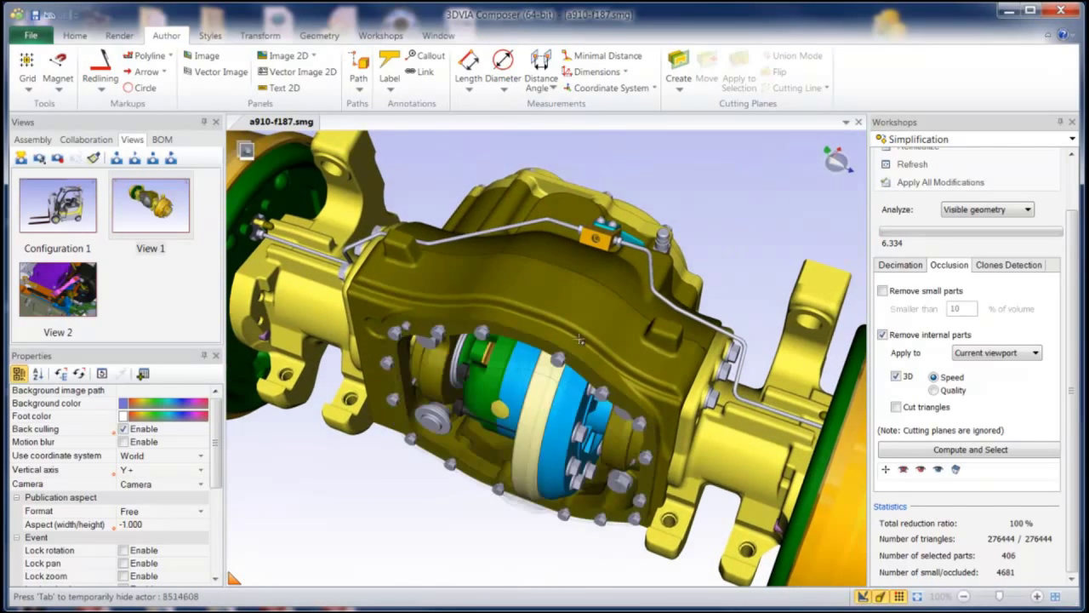
key("Tab")
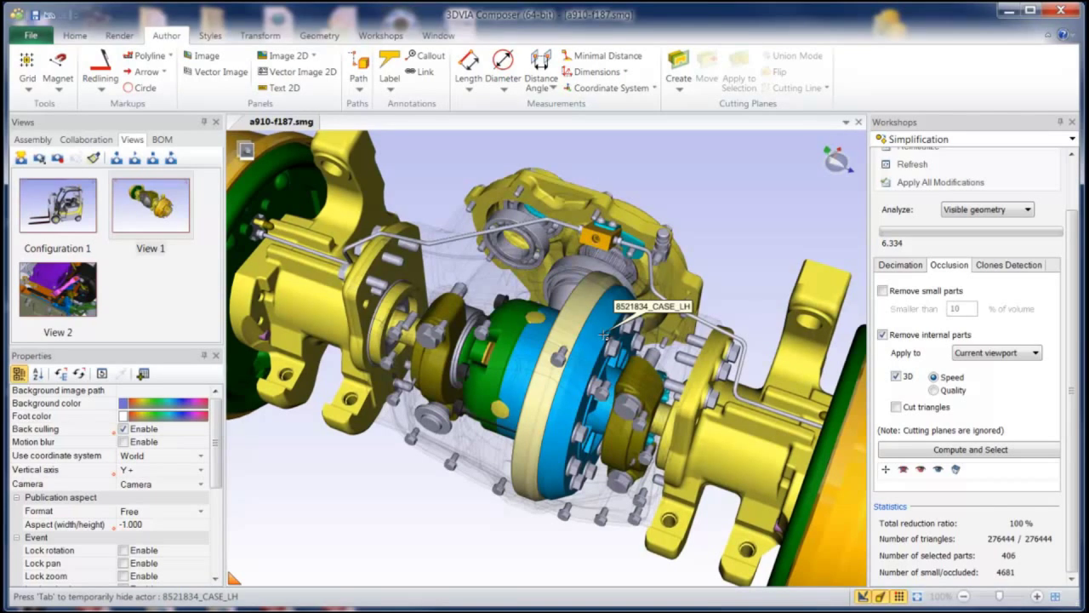
scroll(552, 337, "down", 3)
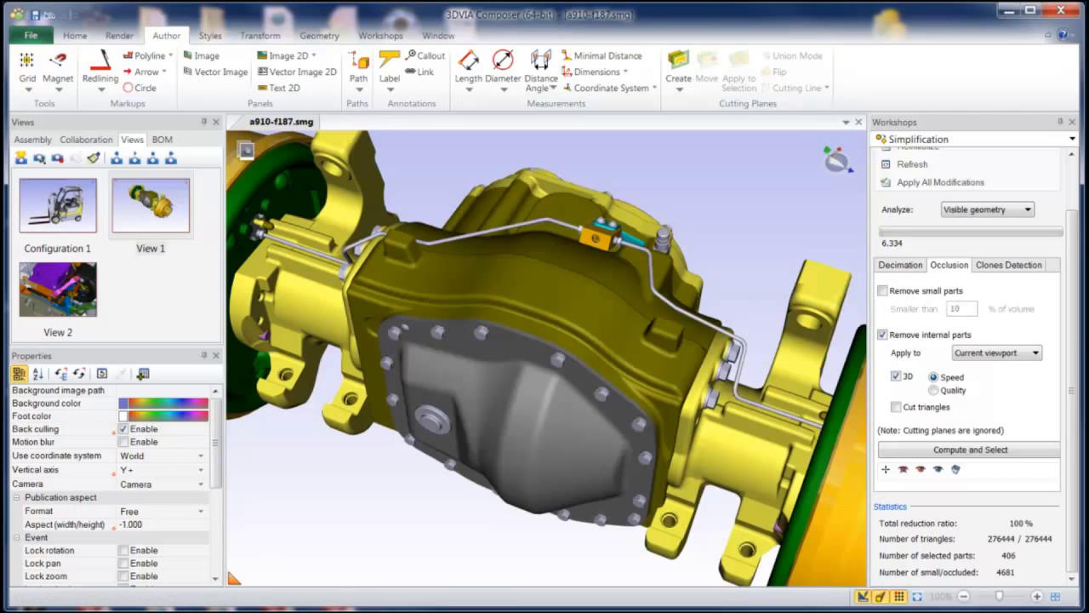
scroll(593, 508, "down", 3)
middle_click_drag(594, 509, 580, 407)
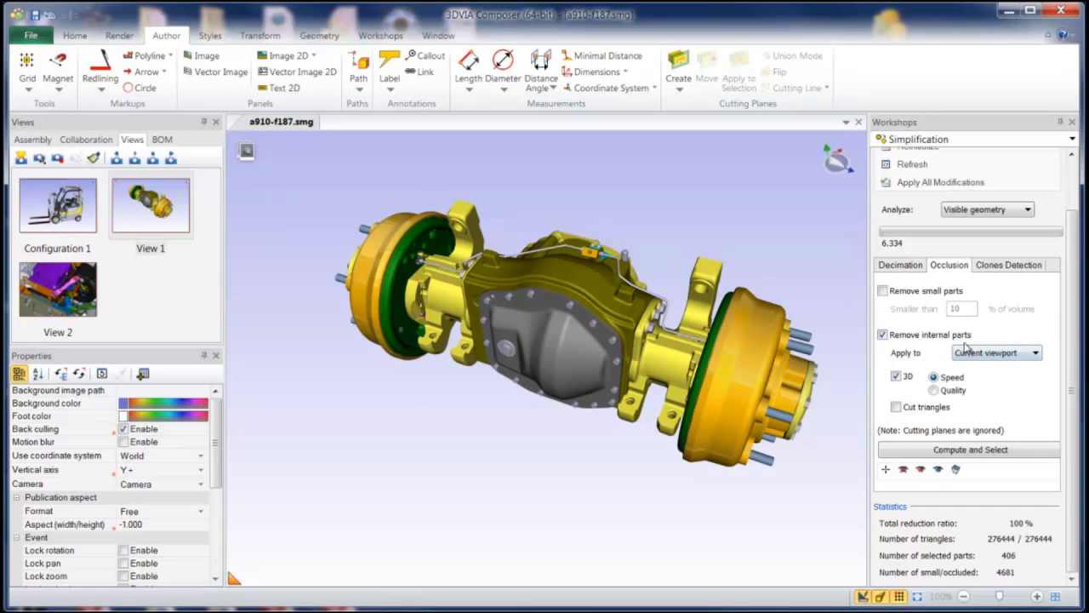
left_click(990, 358)
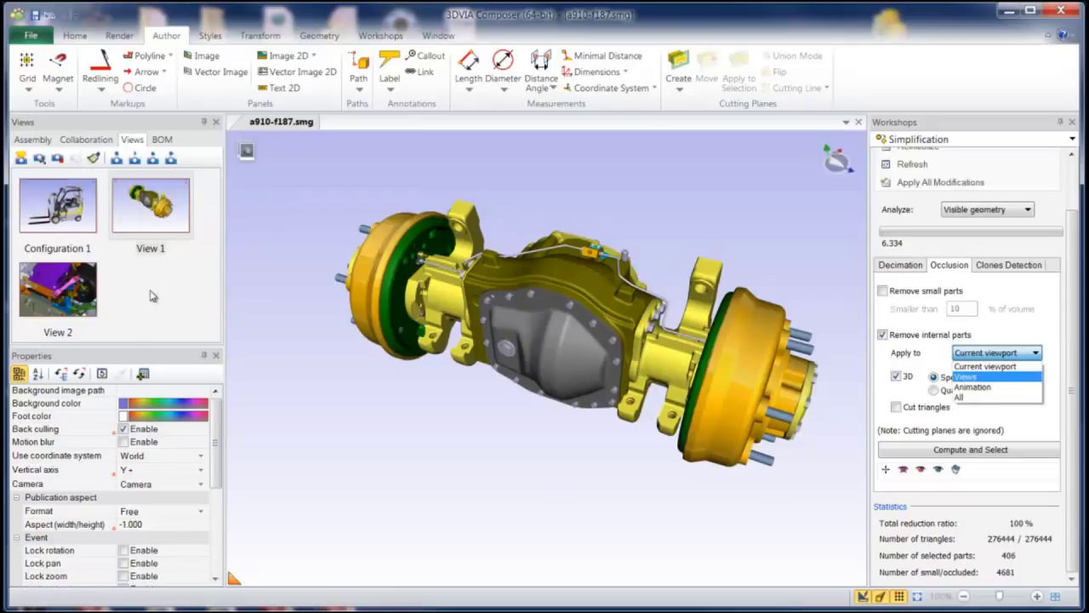
Select the axle's 231 occluded parts on the current viewport, view only them, then restore.
left_click(947, 369)
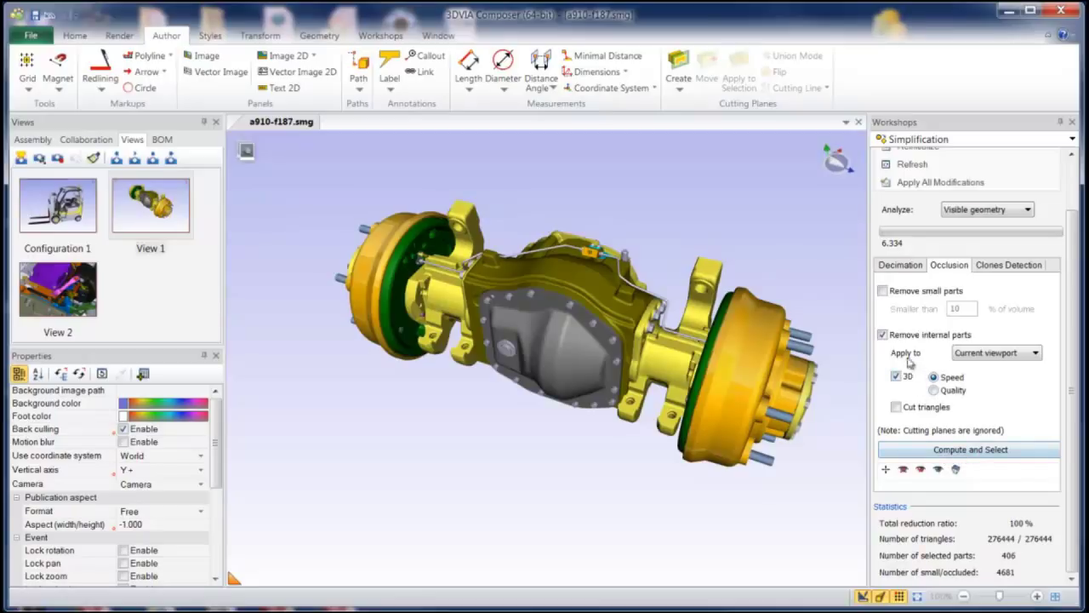
left_click(958, 448)
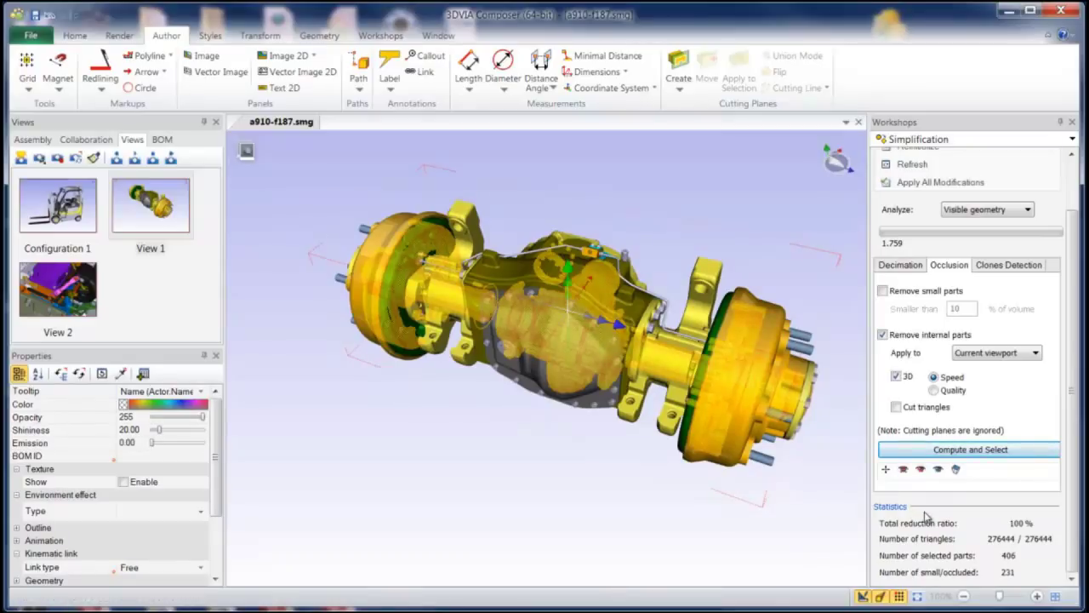
left_click(921, 469)
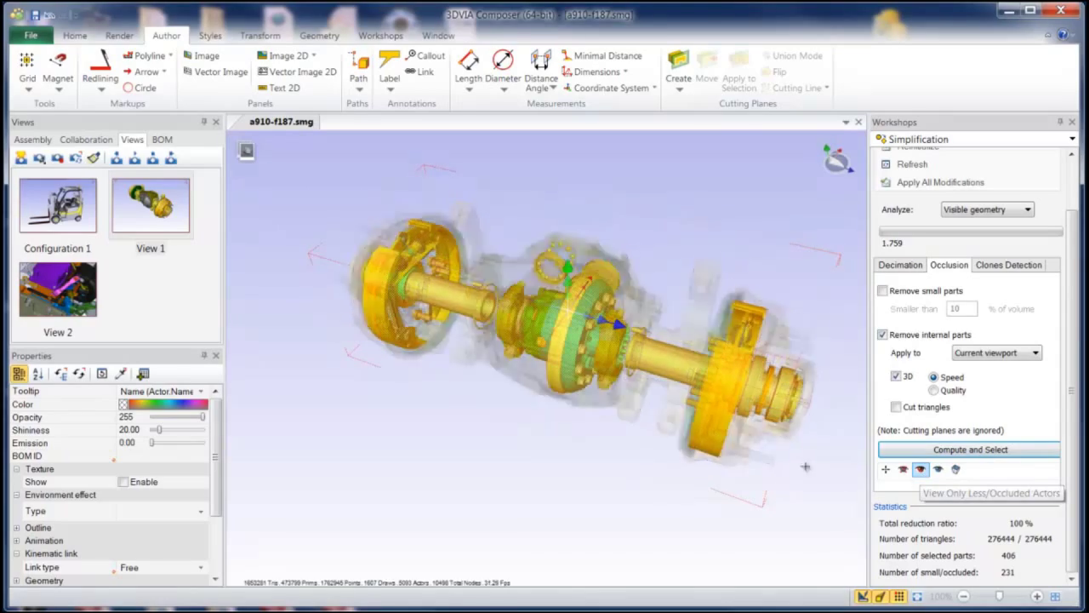
left_click(665, 492)
left_click_drag(665, 492, 708, 455)
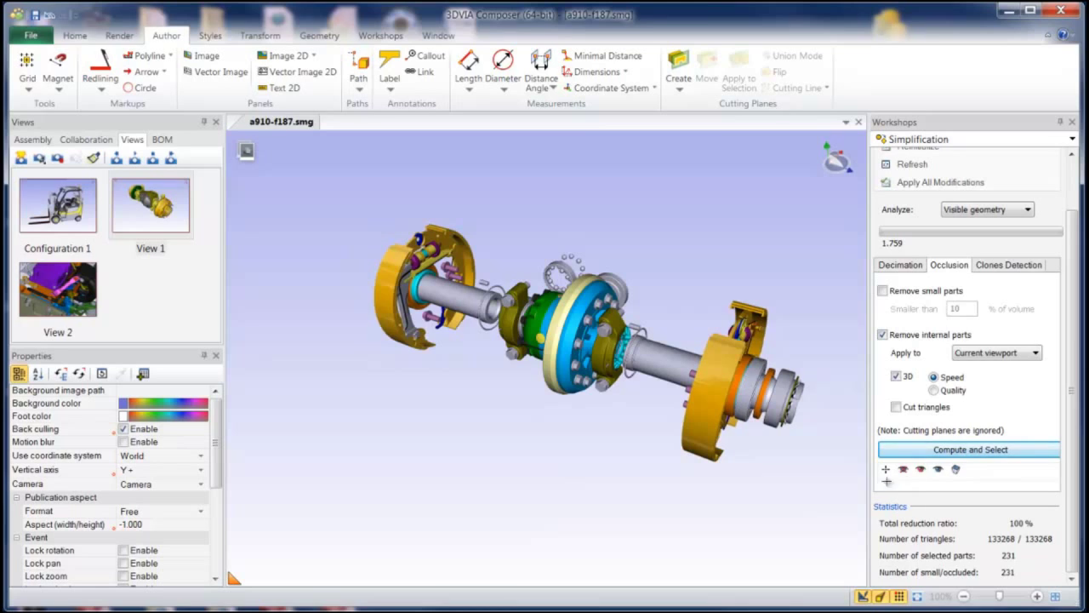
left_click(938, 469)
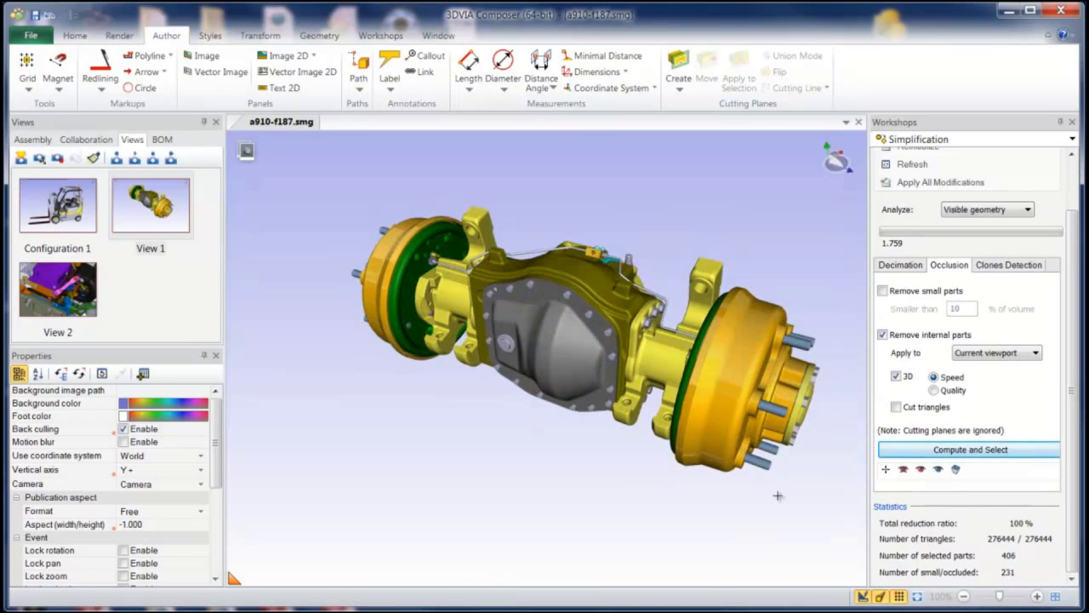
Select every part under 10% of volume with Remove small parts on and Remove internal parts off.
middle_click_drag(777, 496, 739, 496)
left_click(883, 291)
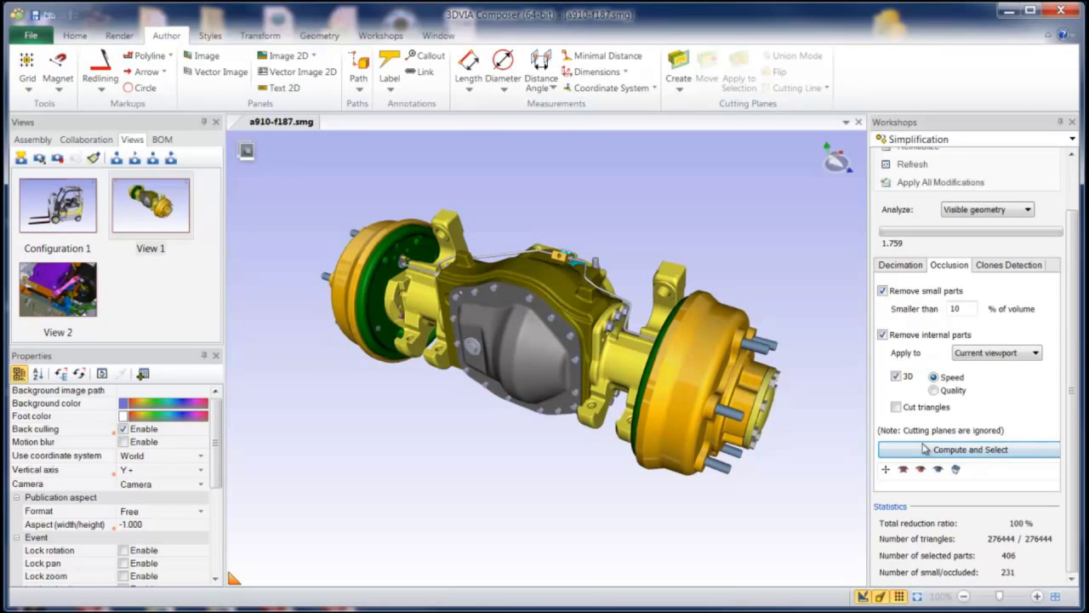
left_click(957, 308)
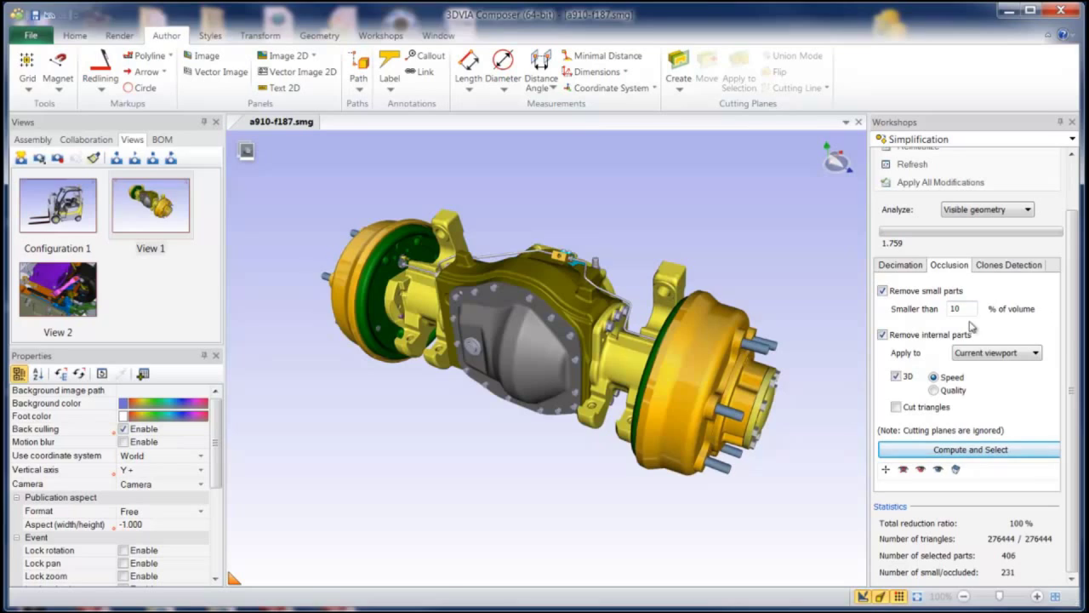
left_click(883, 335)
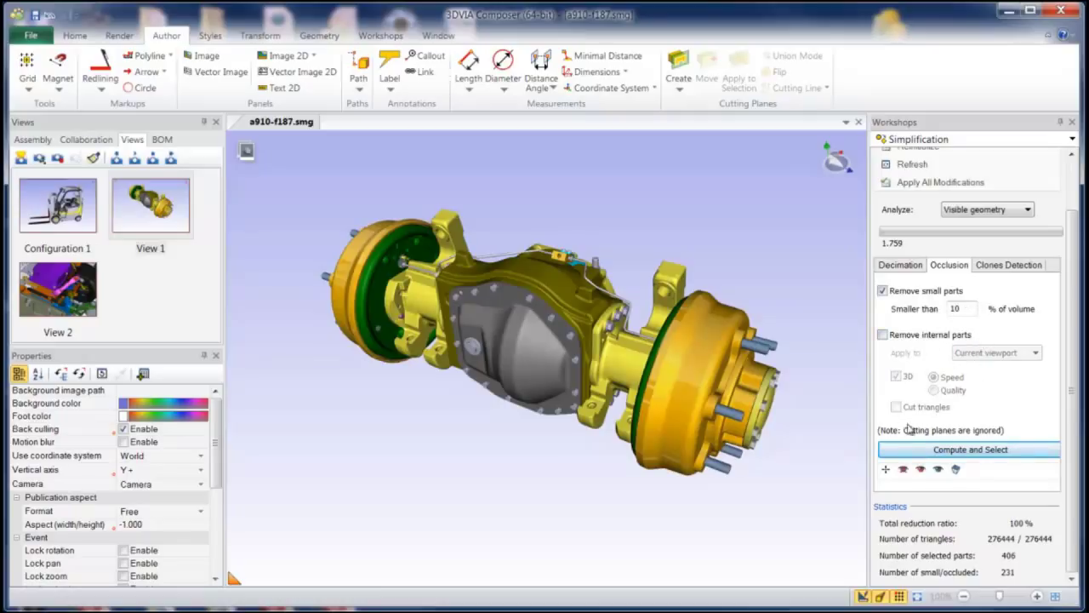
left_click_drag(963, 308, 927, 309)
left_click(944, 457)
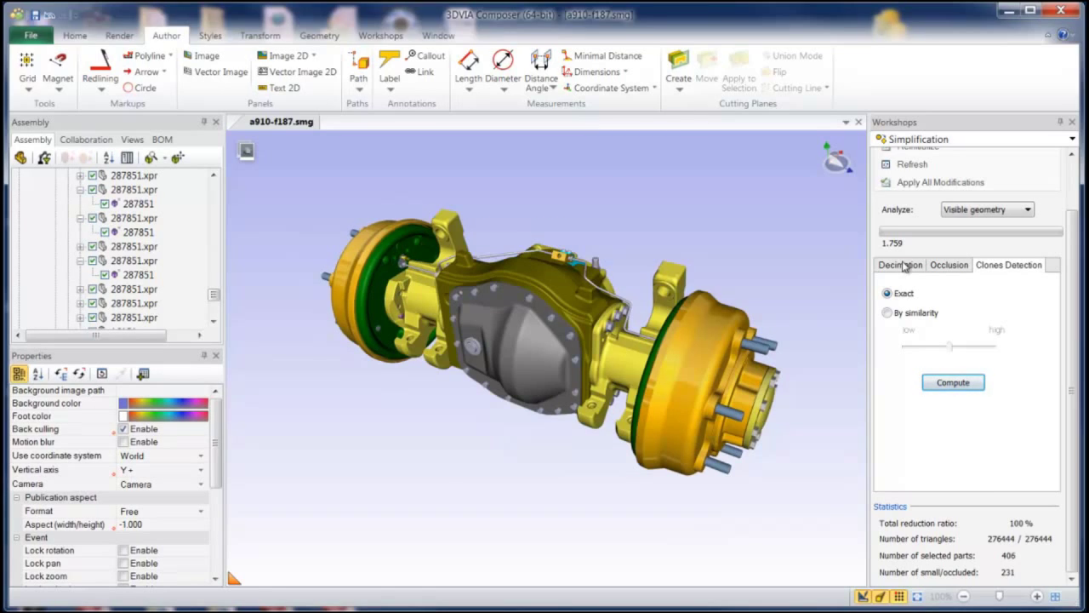
Show the Decimation settings and check the Analyze choices, leaving them unchanged.
left_click(902, 266)
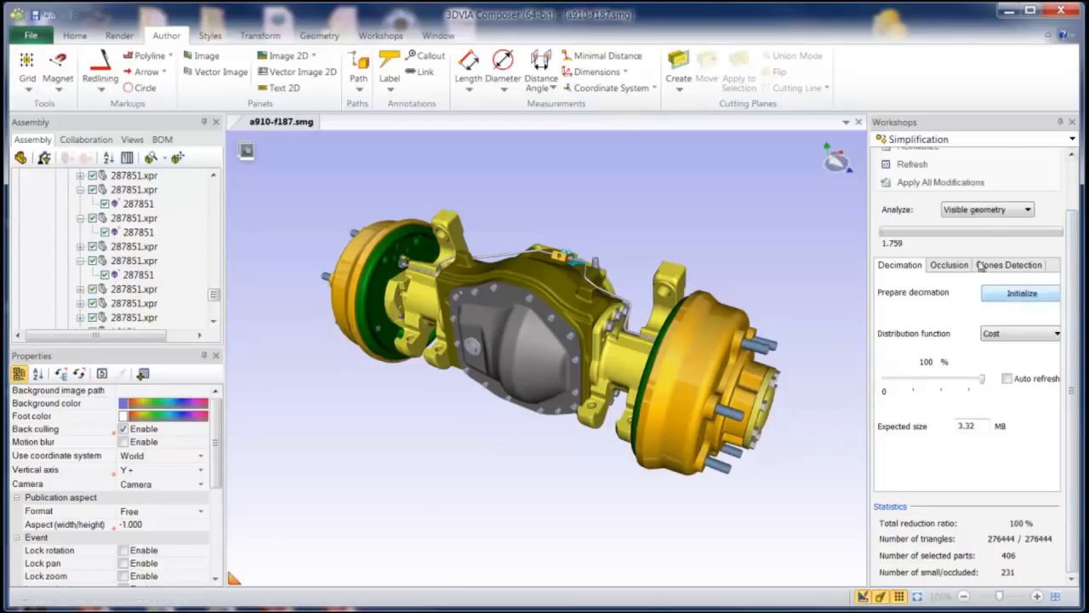
left_click(976, 211)
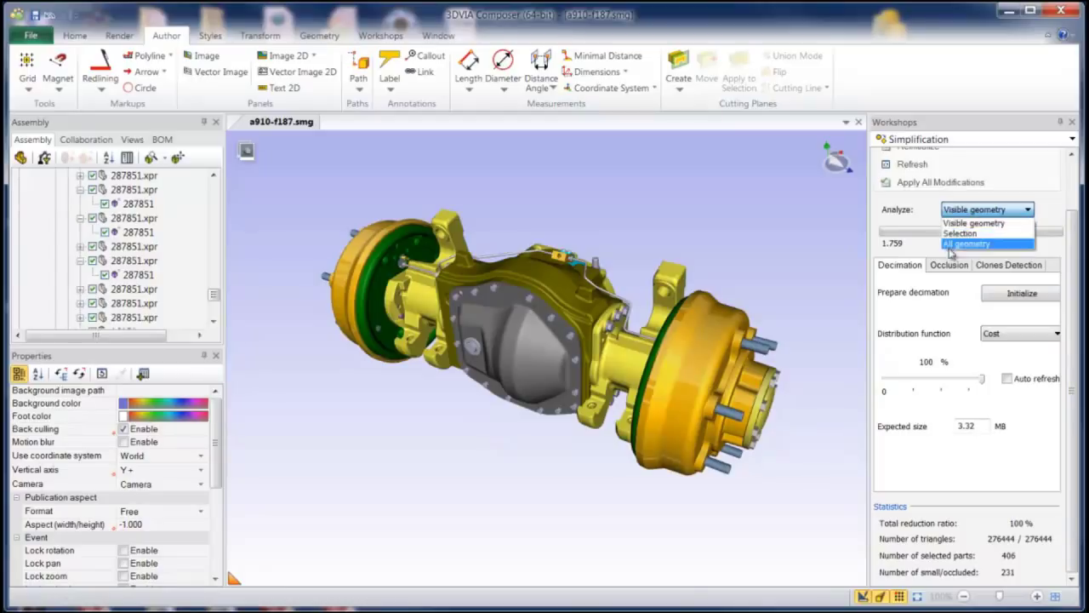
key("Escape")
left_click(1010, 214)
key("Escape")
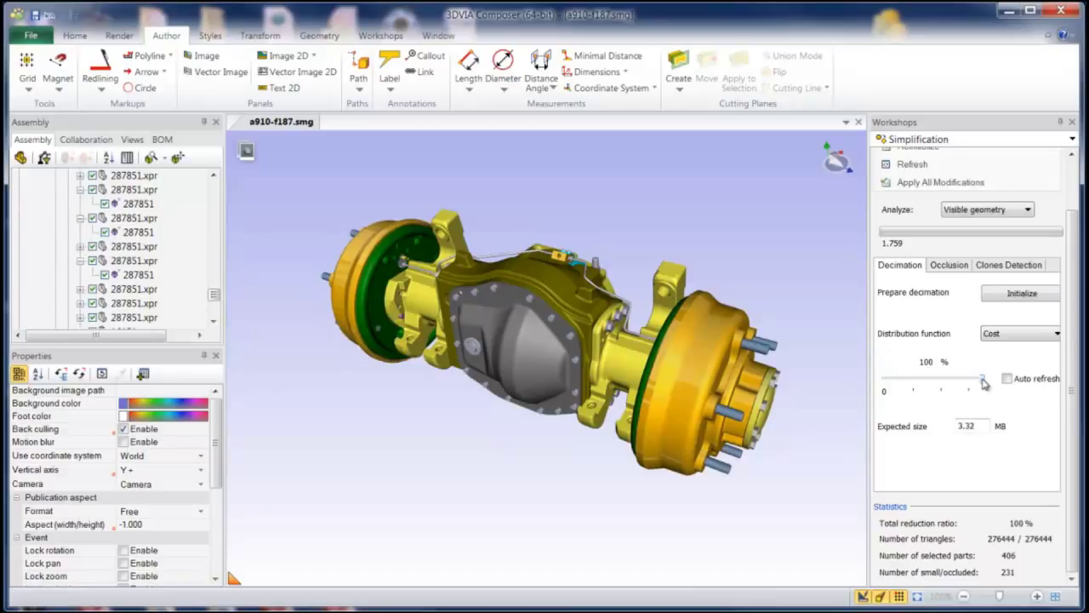
Preview the axle decimated to about 53% and 80%, then return it to 100%.
left_click_drag(983, 383, 941, 390)
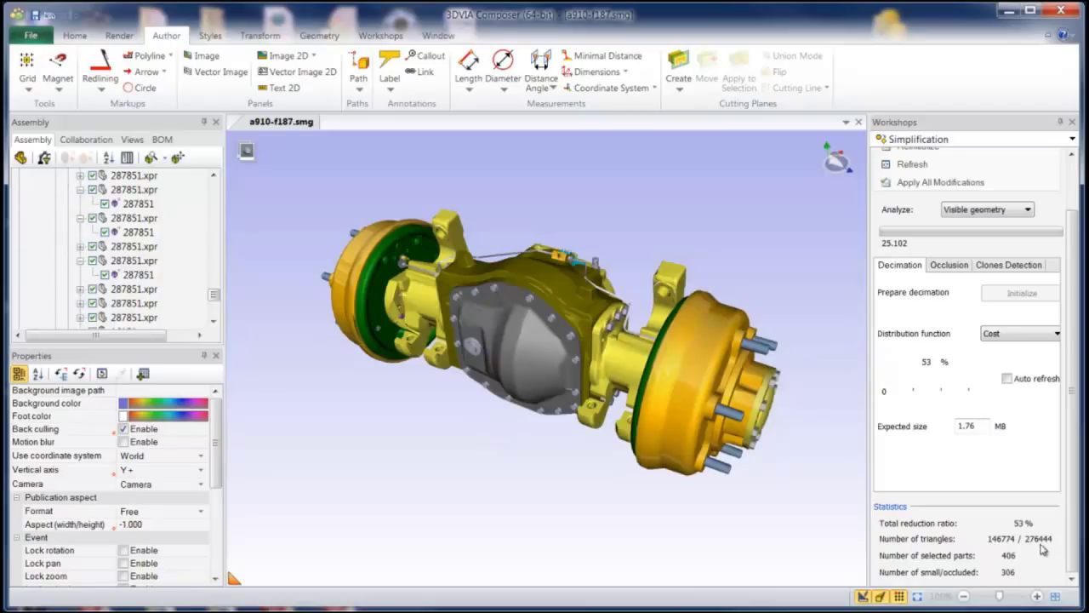
scroll(531, 317, "up", 3)
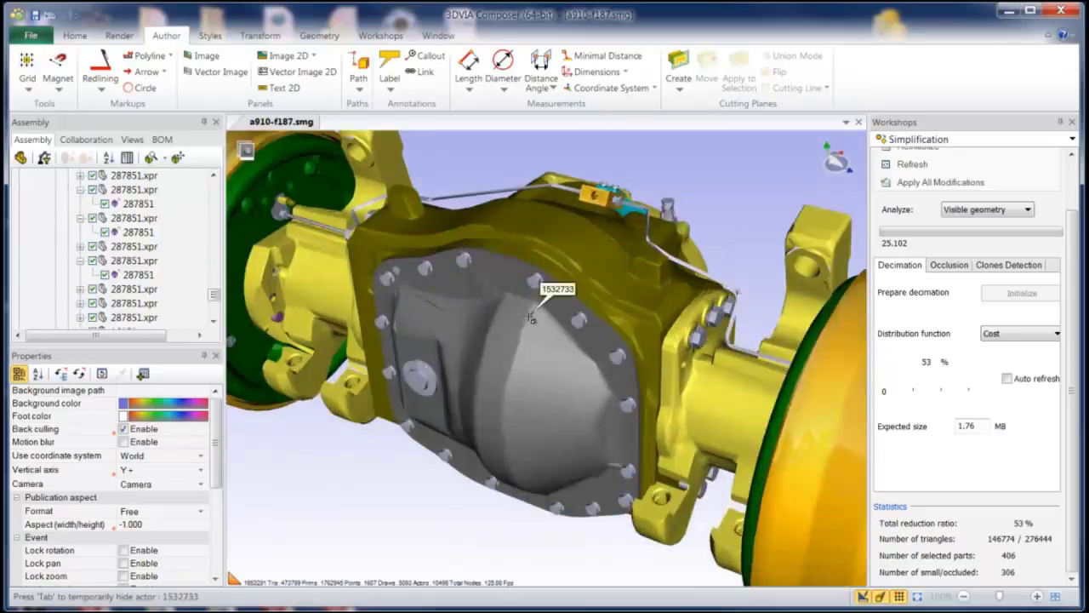
scroll(531, 317, "up", 1)
scroll(660, 347, "up", 1)
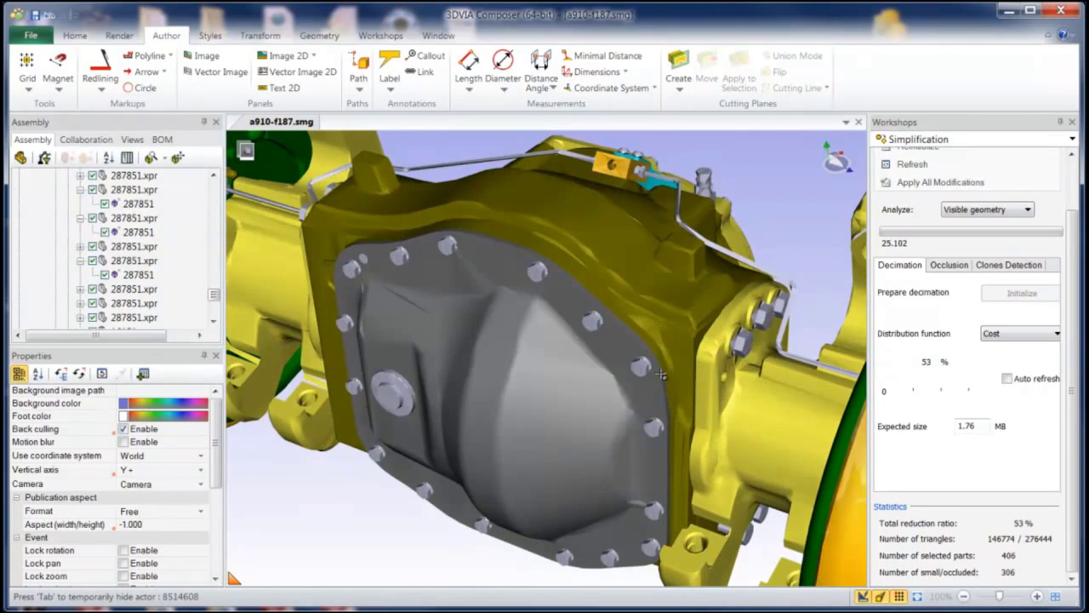
scroll(681, 459, "down", 4)
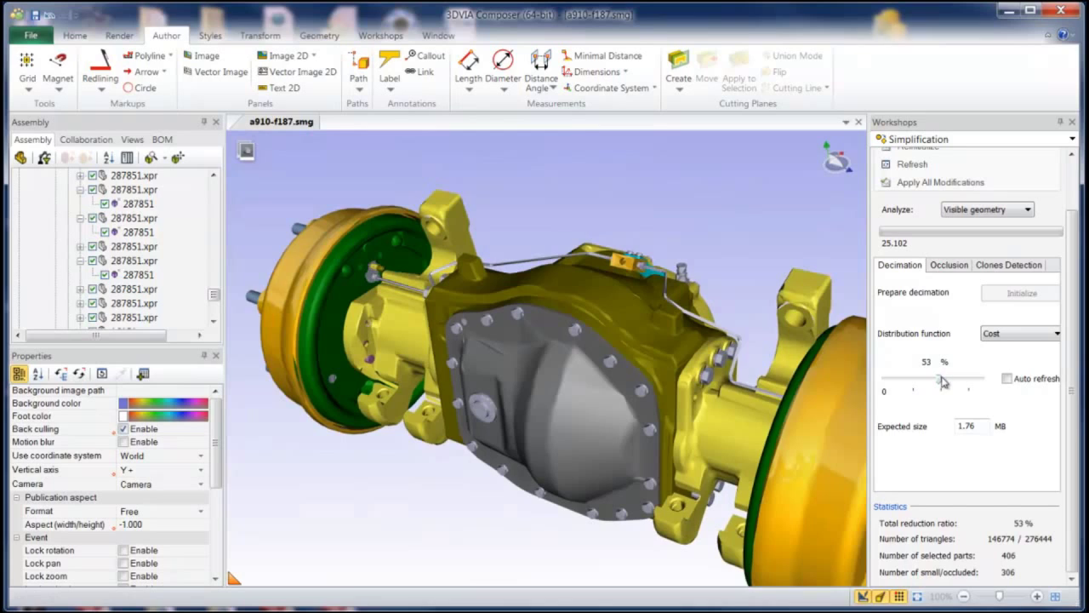
left_click_drag(942, 382, 965, 382)
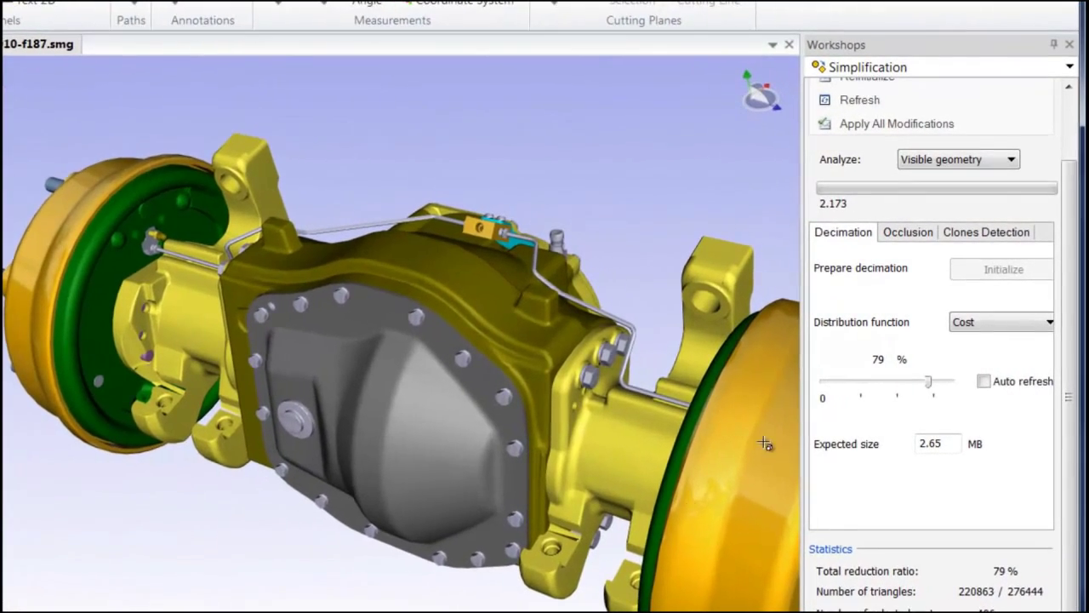
left_click_drag(930, 383, 1025, 389)
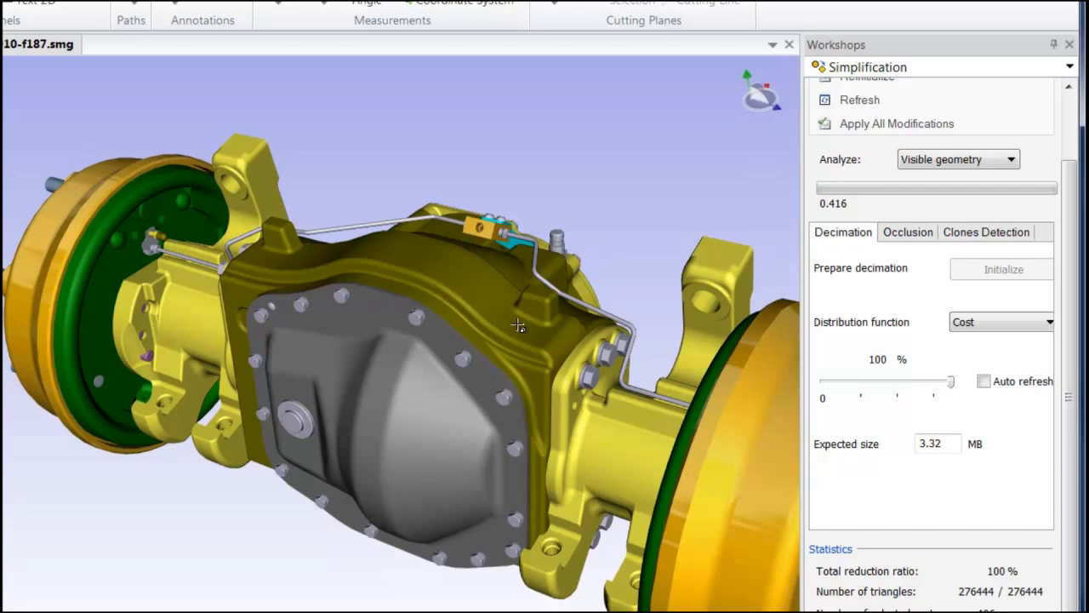
Decimate the fitting atop the axle housing to about 51% with Analyze set to Selection, then deselect.
middle_click_drag(516, 380, 430, 317)
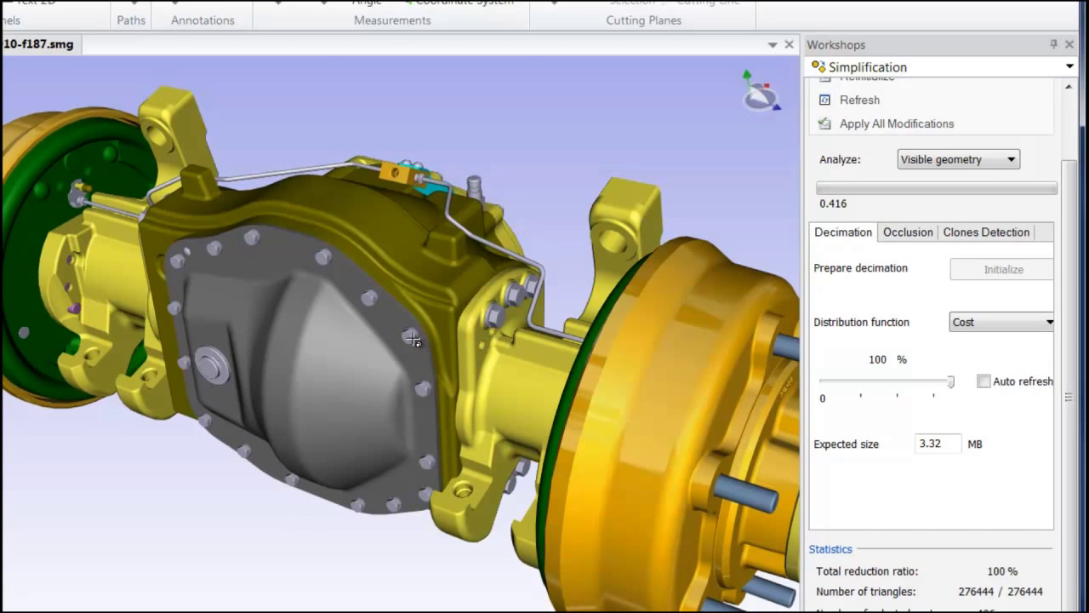
left_click(391, 174)
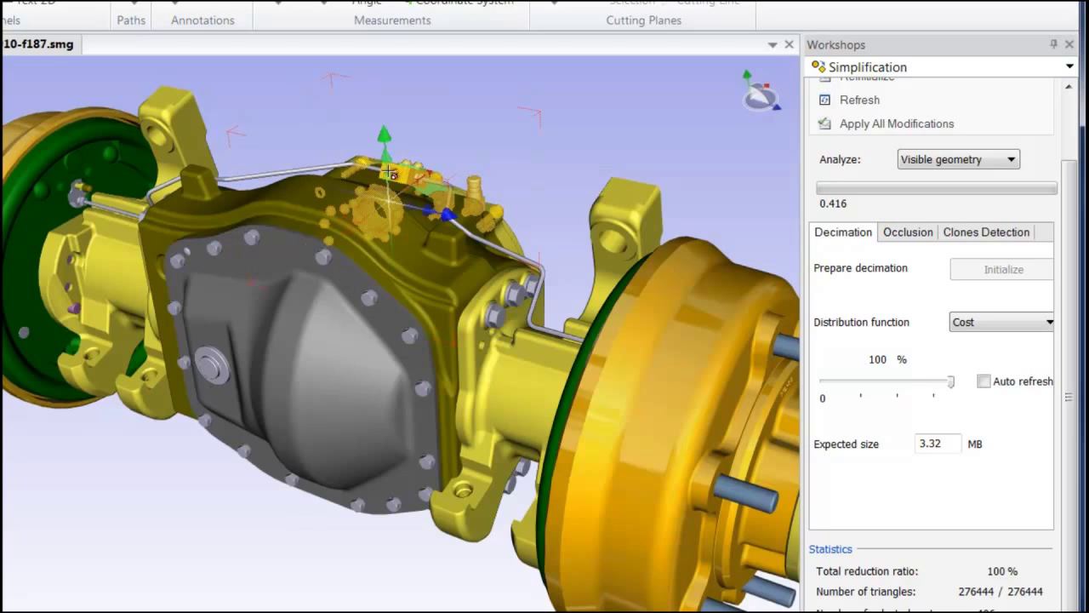
left_click(952, 163)
left_click(948, 191)
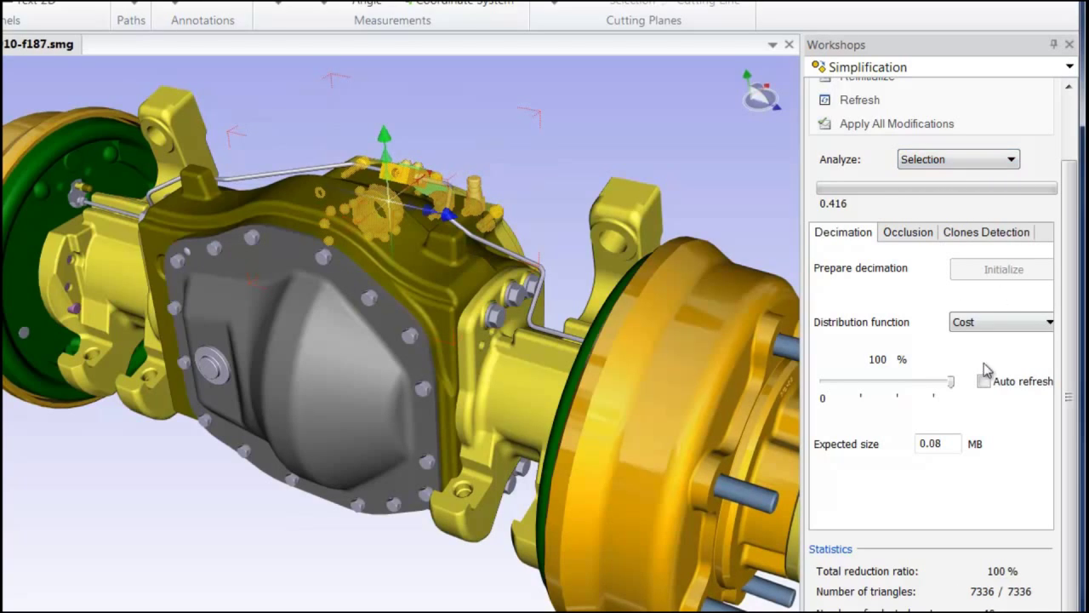
left_click_drag(951, 385, 893, 389)
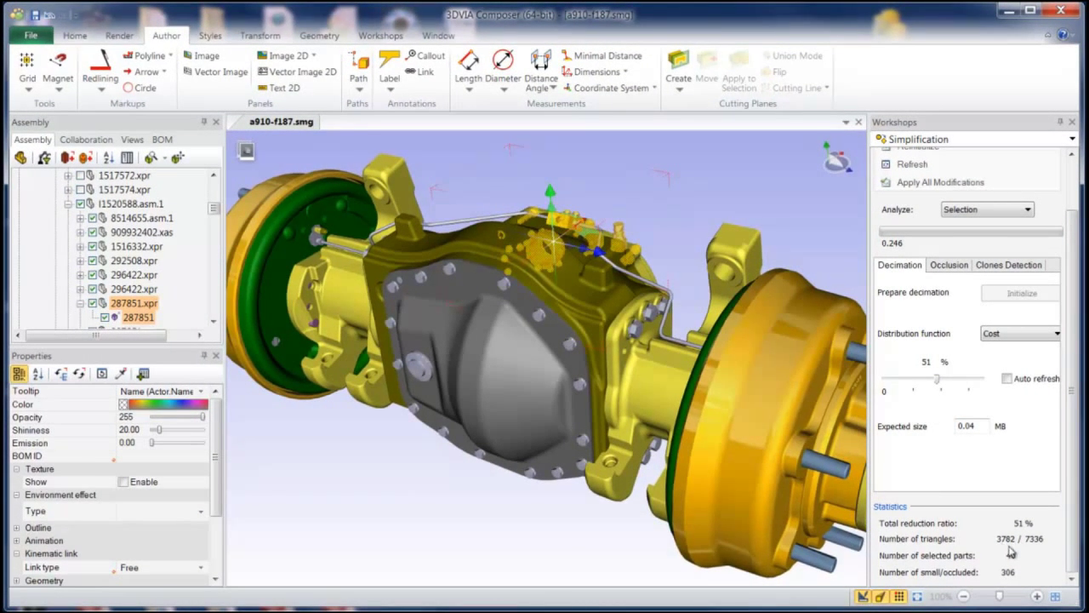
left_click(590, 539)
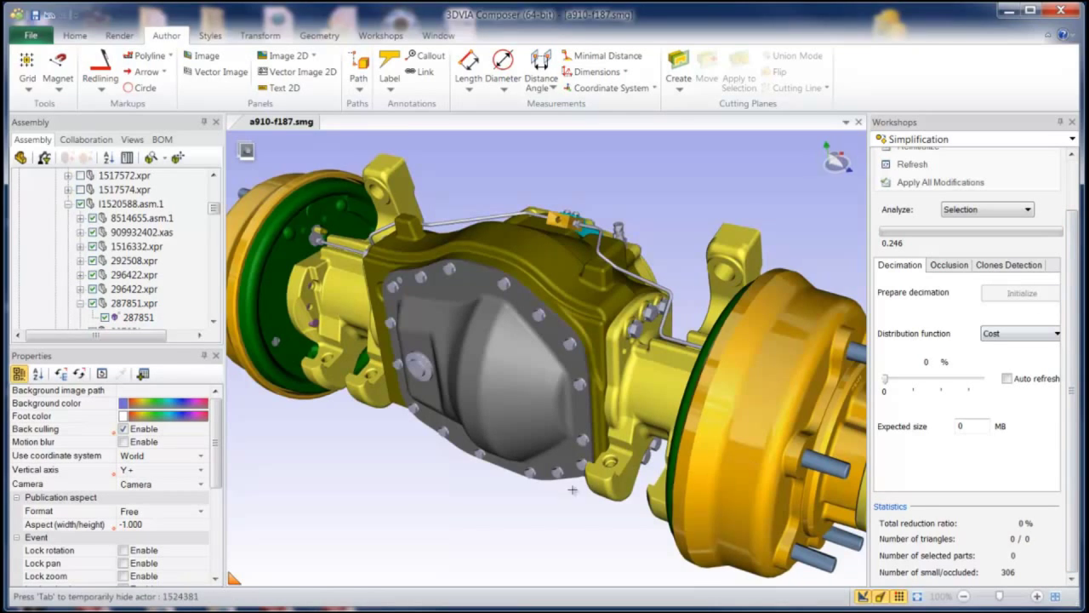
left_click(132, 139)
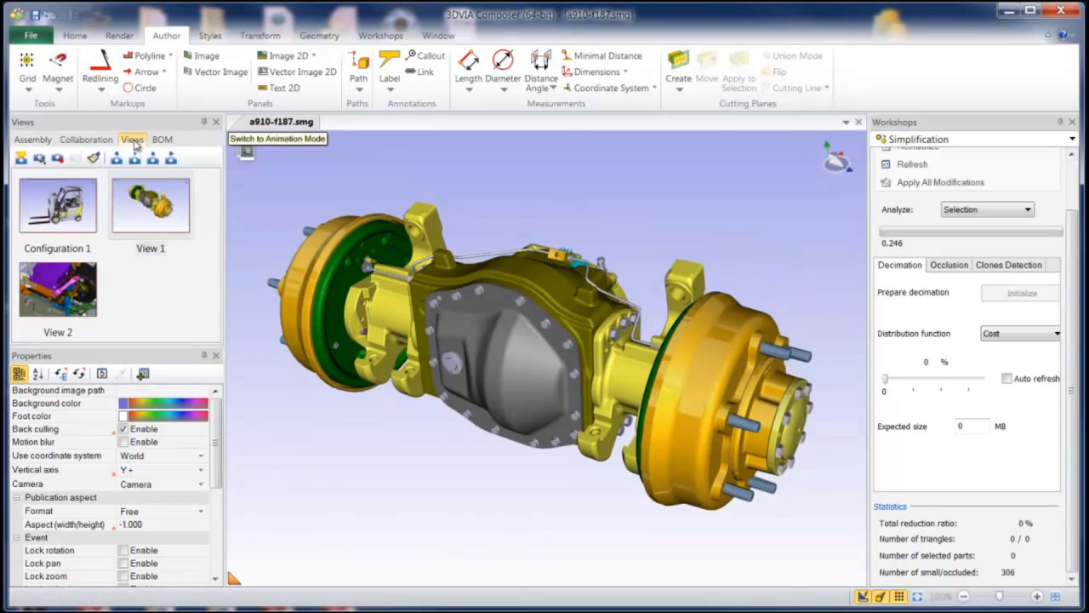
Switch to View 2 without saving View 1, then select and zoom in on the intake fitting.
left_click(68, 289)
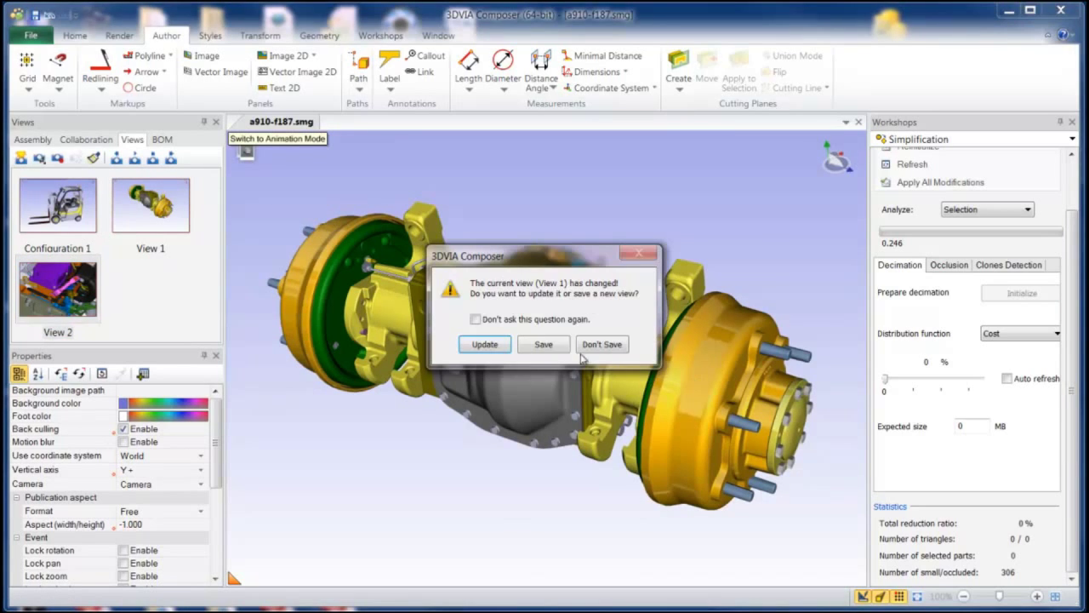
left_click(601, 348)
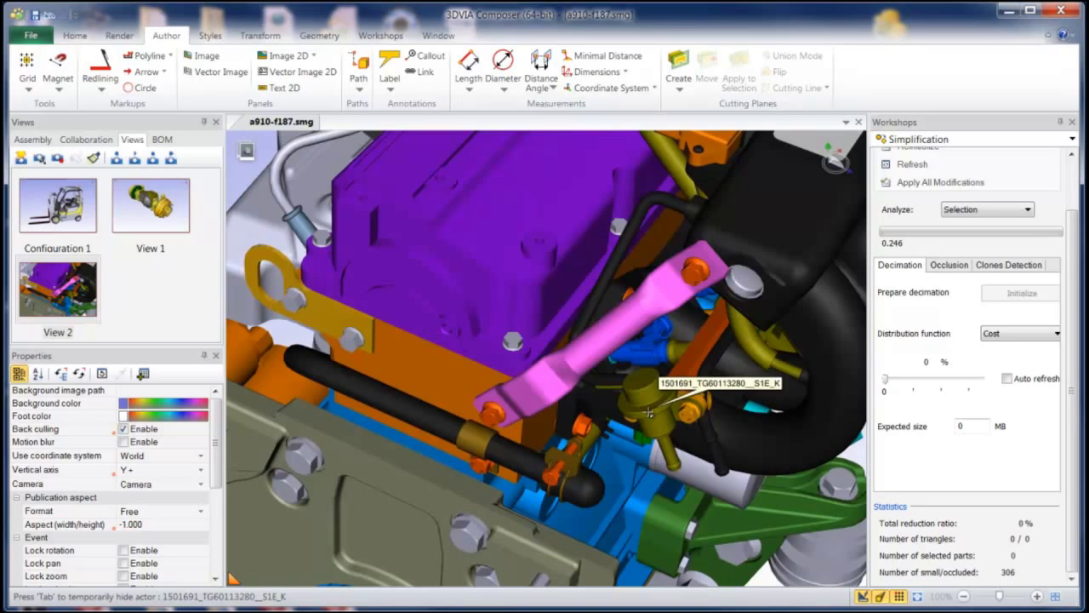
left_click(649, 412)
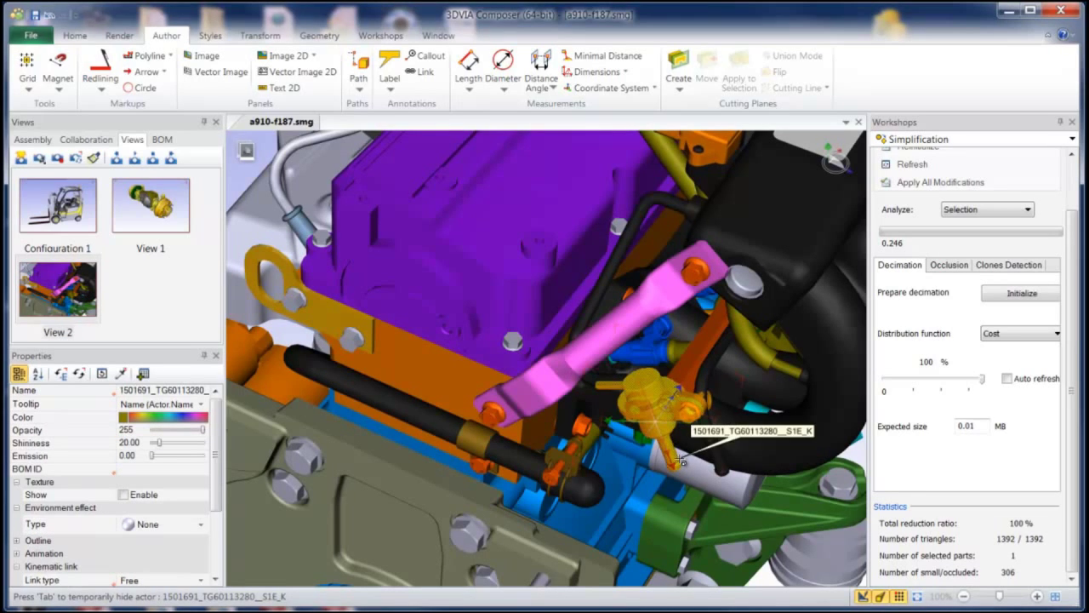
scroll(676, 460, "up", 5)
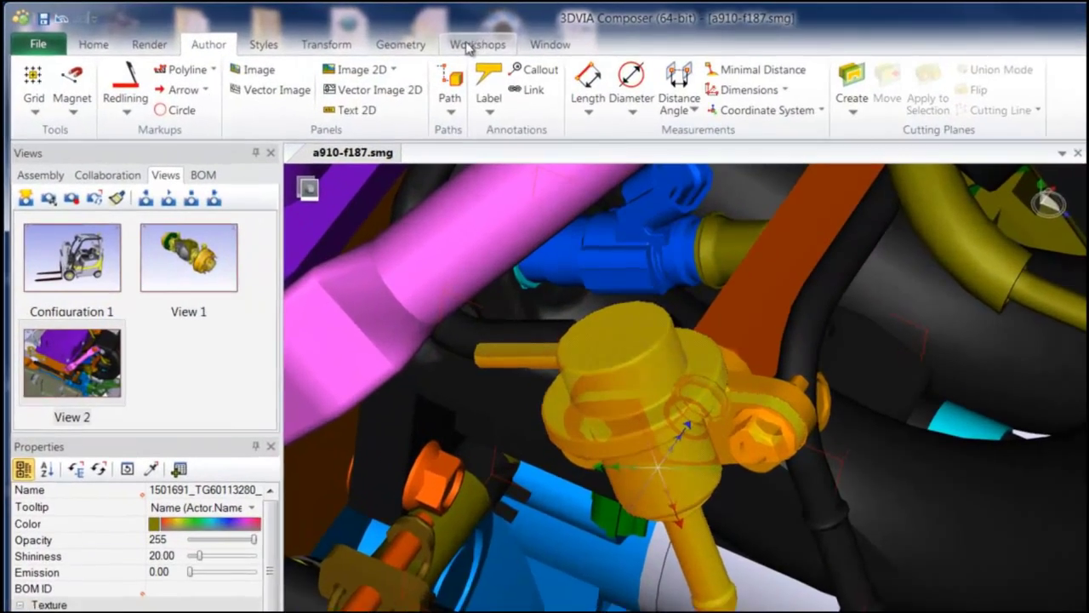
Distort the intake fitting with the Secure 3D Brush at 10 mm precision, then reselect it.
left_click(319, 35)
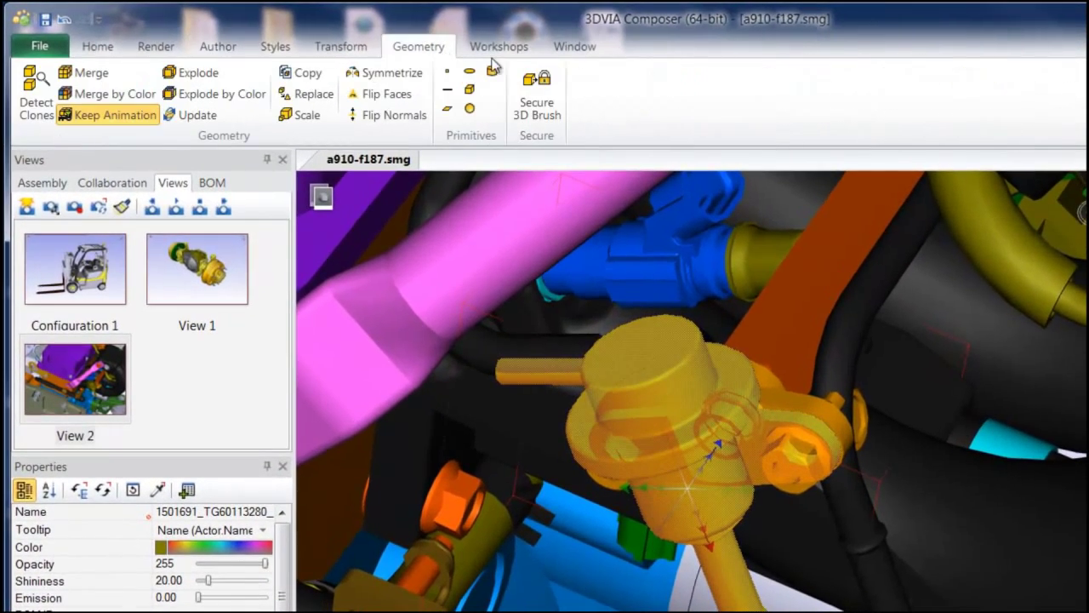
left_click(536, 92)
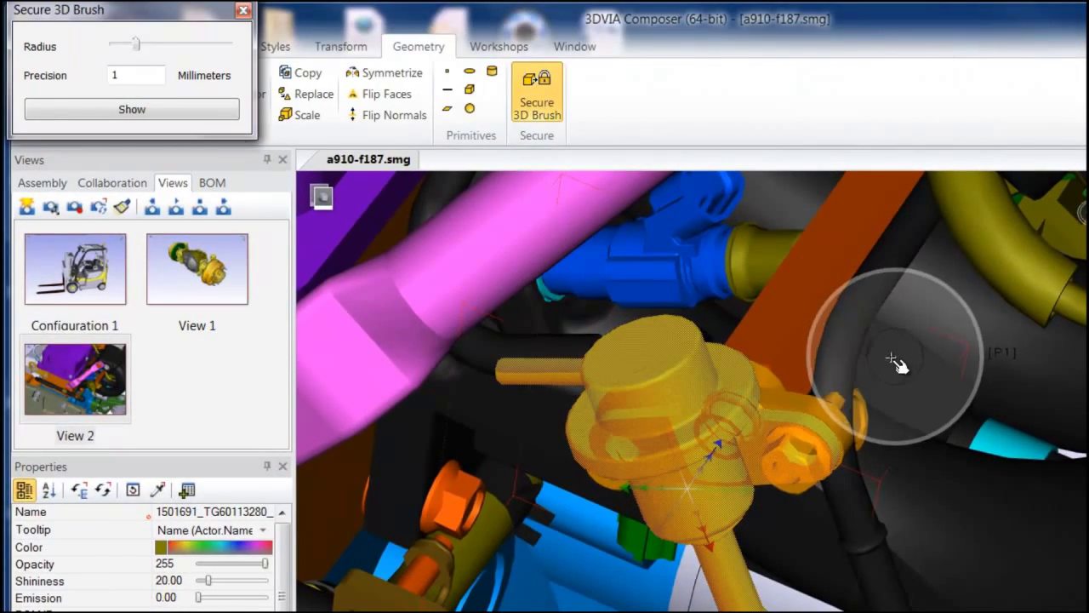
left_click(109, 78)
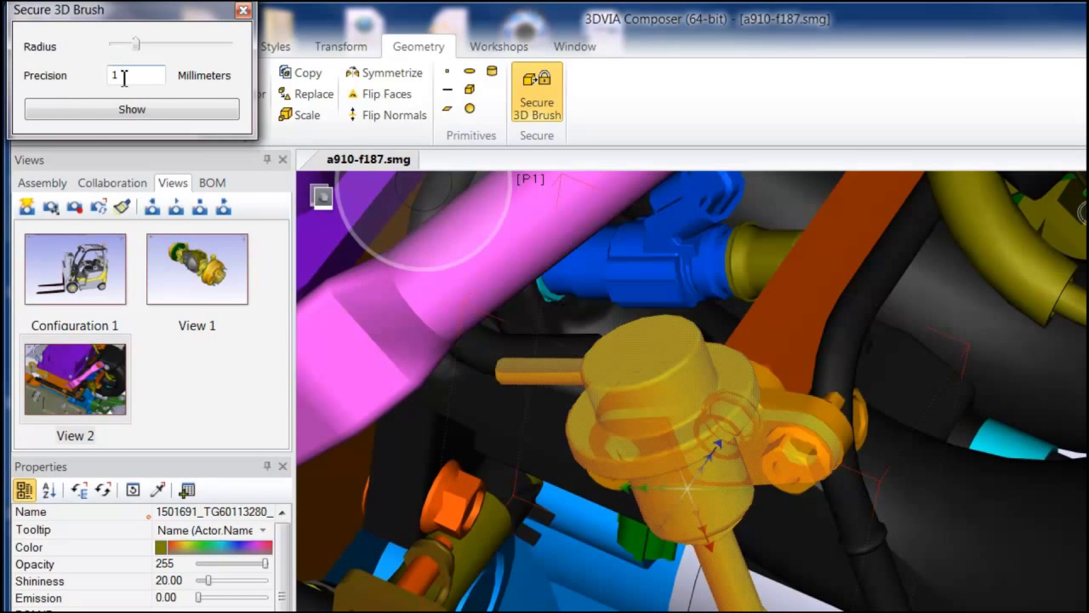
left_click_drag(110, 78, 38, 82)
type("10")
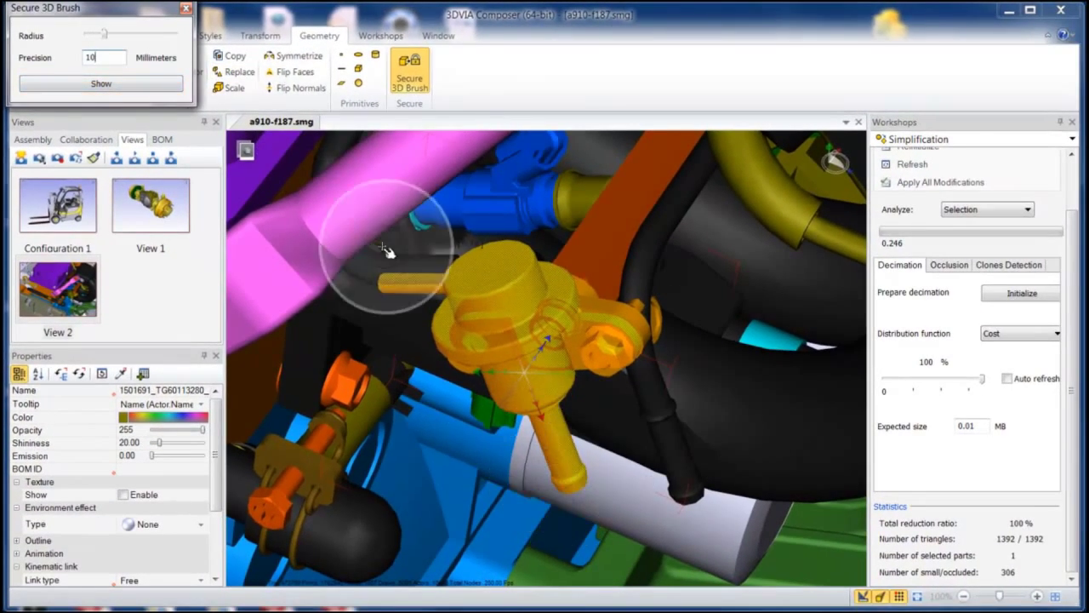
mouse_move(513, 400)
left_mouse_down()
mouse_move(538, 504)
mouse_move(513, 345)
mouse_move(433, 292)
mouse_move(587, 317)
mouse_move(389, 329)
mouse_move(596, 315)
left_mouse_up()
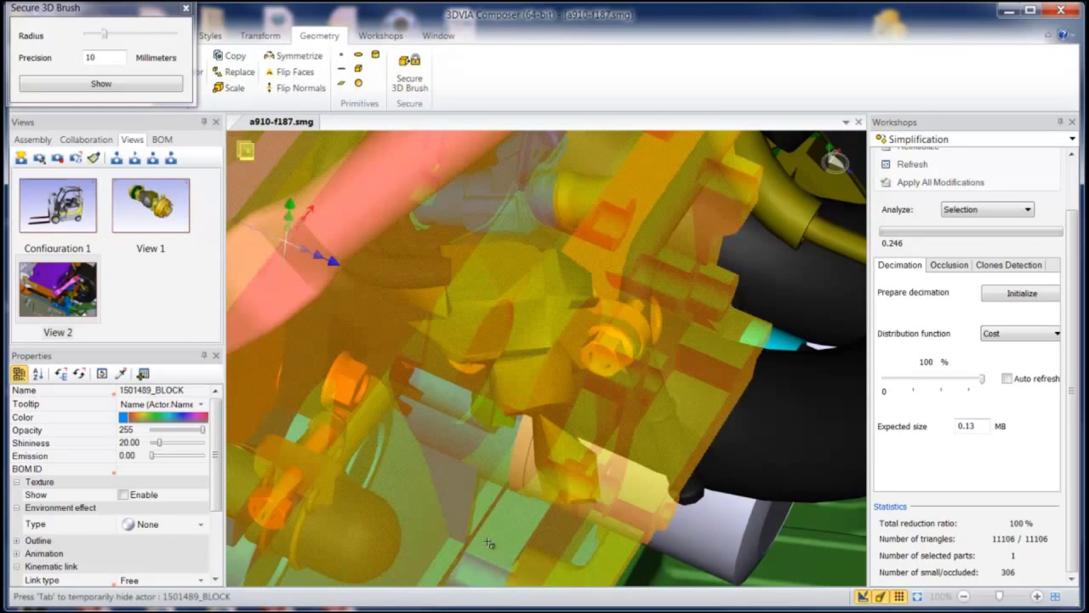
key("Escape")
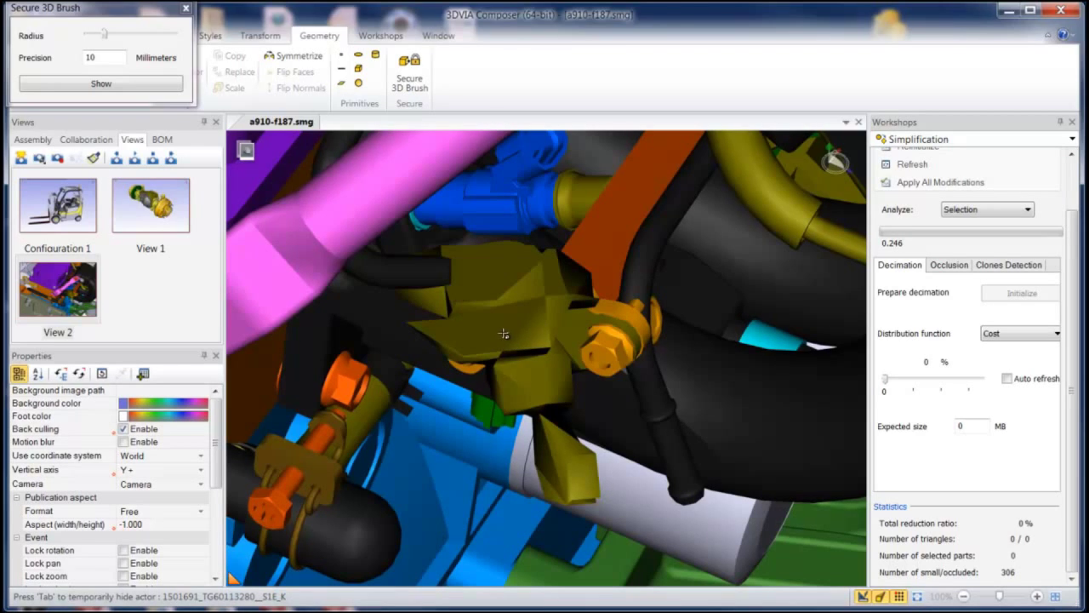
left_click(519, 338)
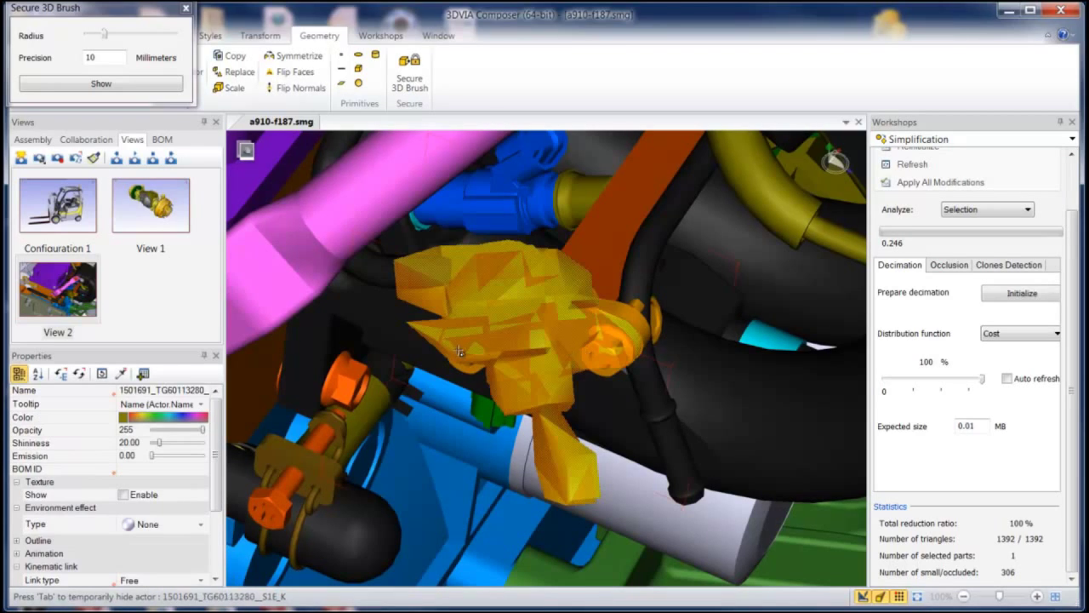